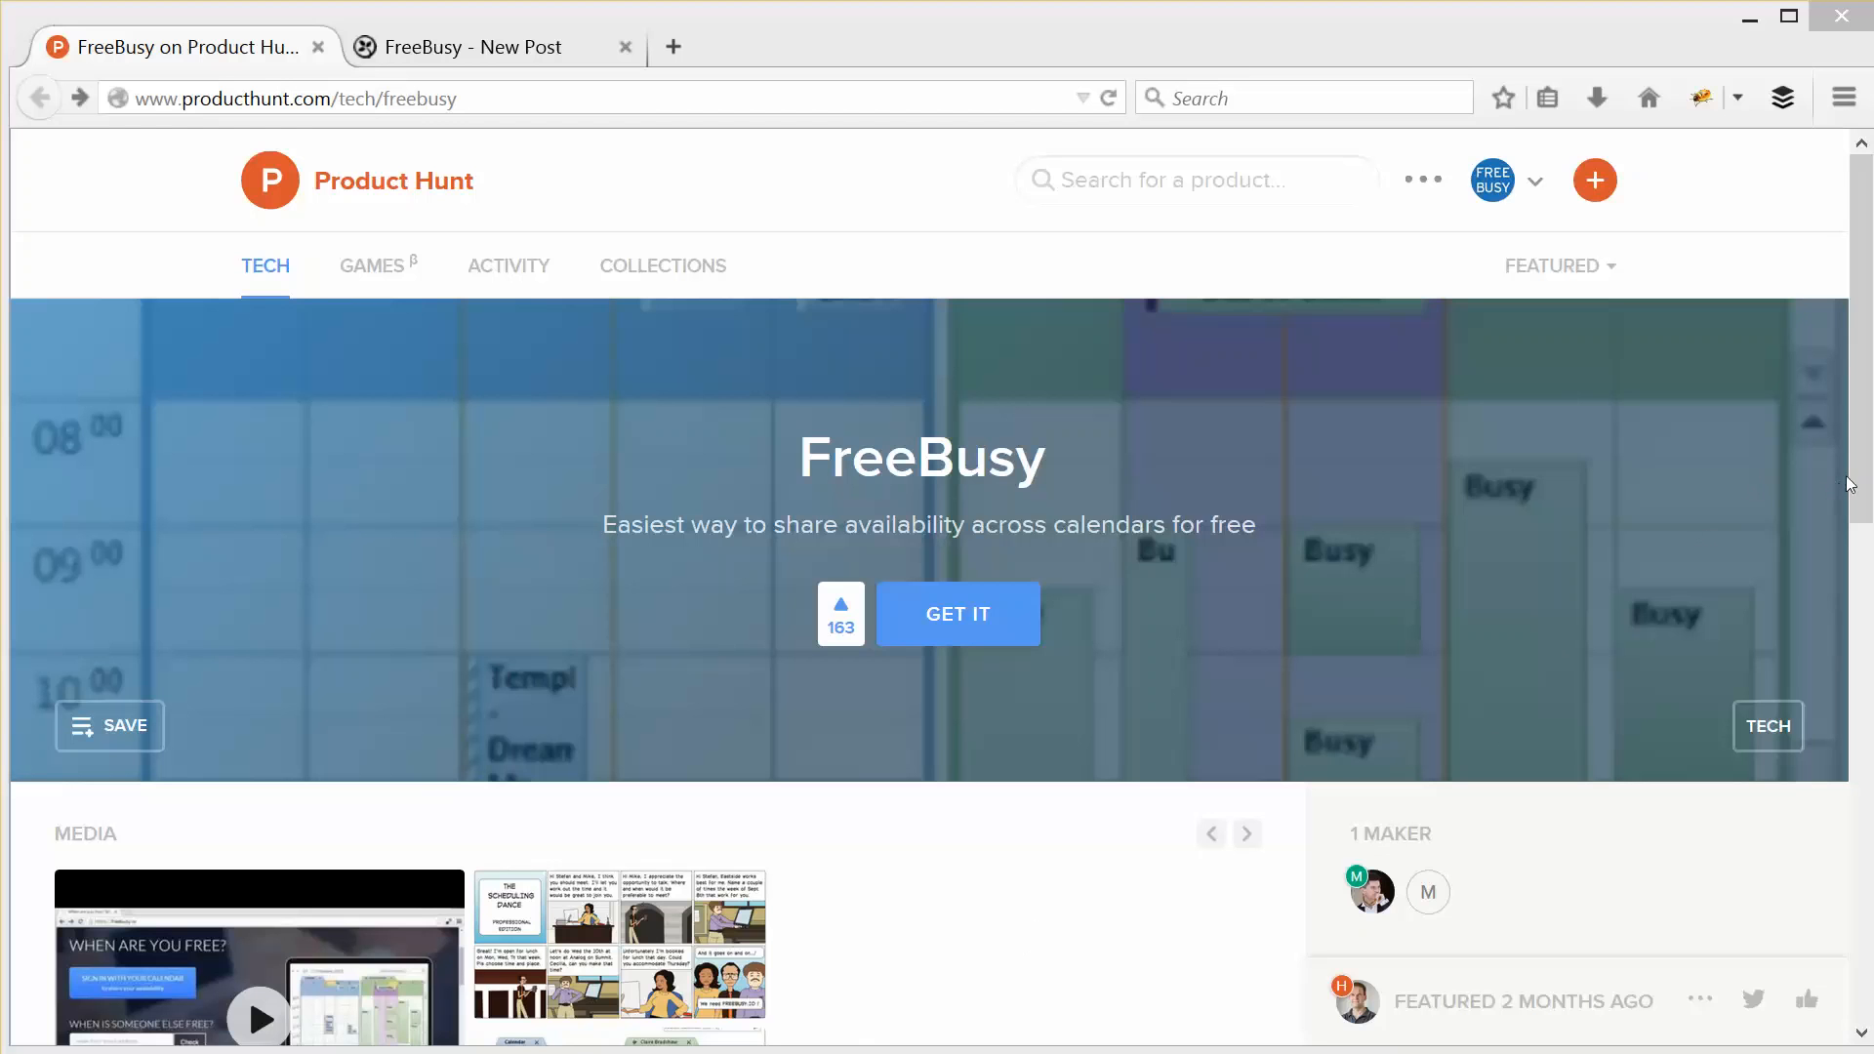
Step: Page through the upvoters carousel on the FreeBusy Product Hunt page
left_click_drag(1864, 486, 1864, 620)
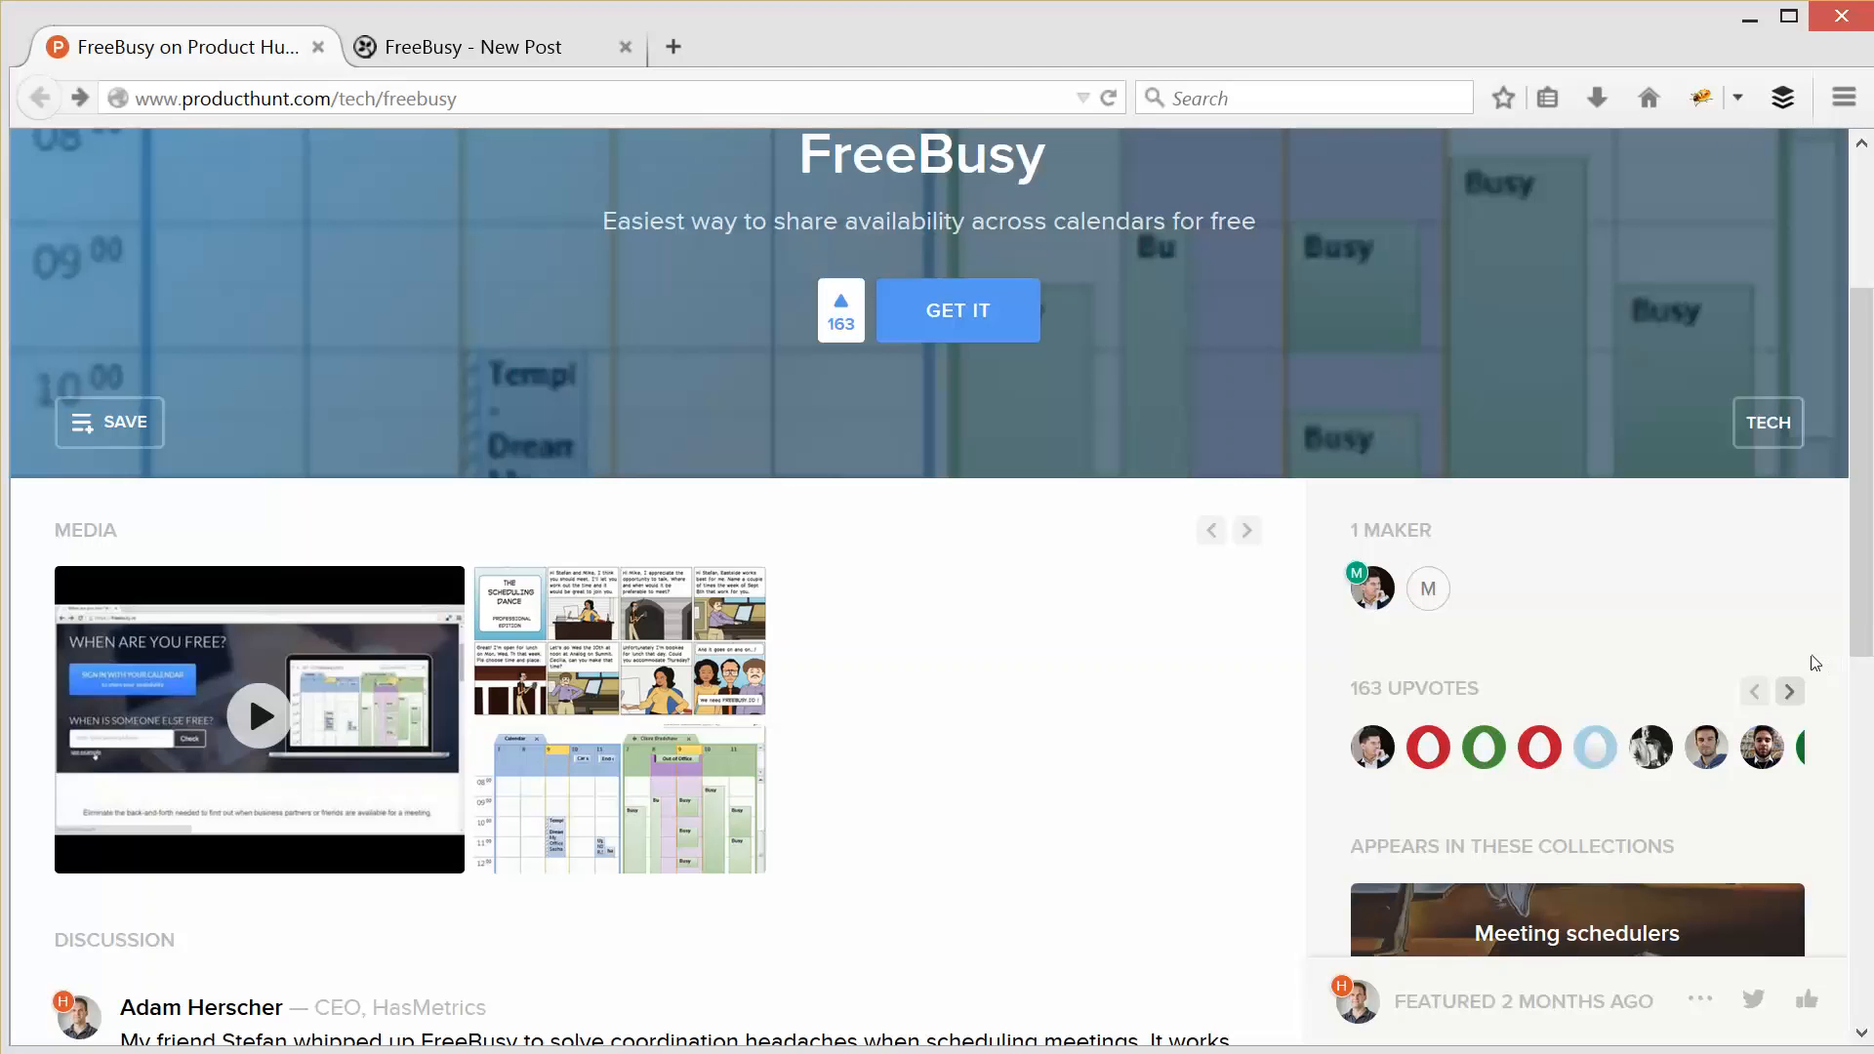
left_click(1791, 692)
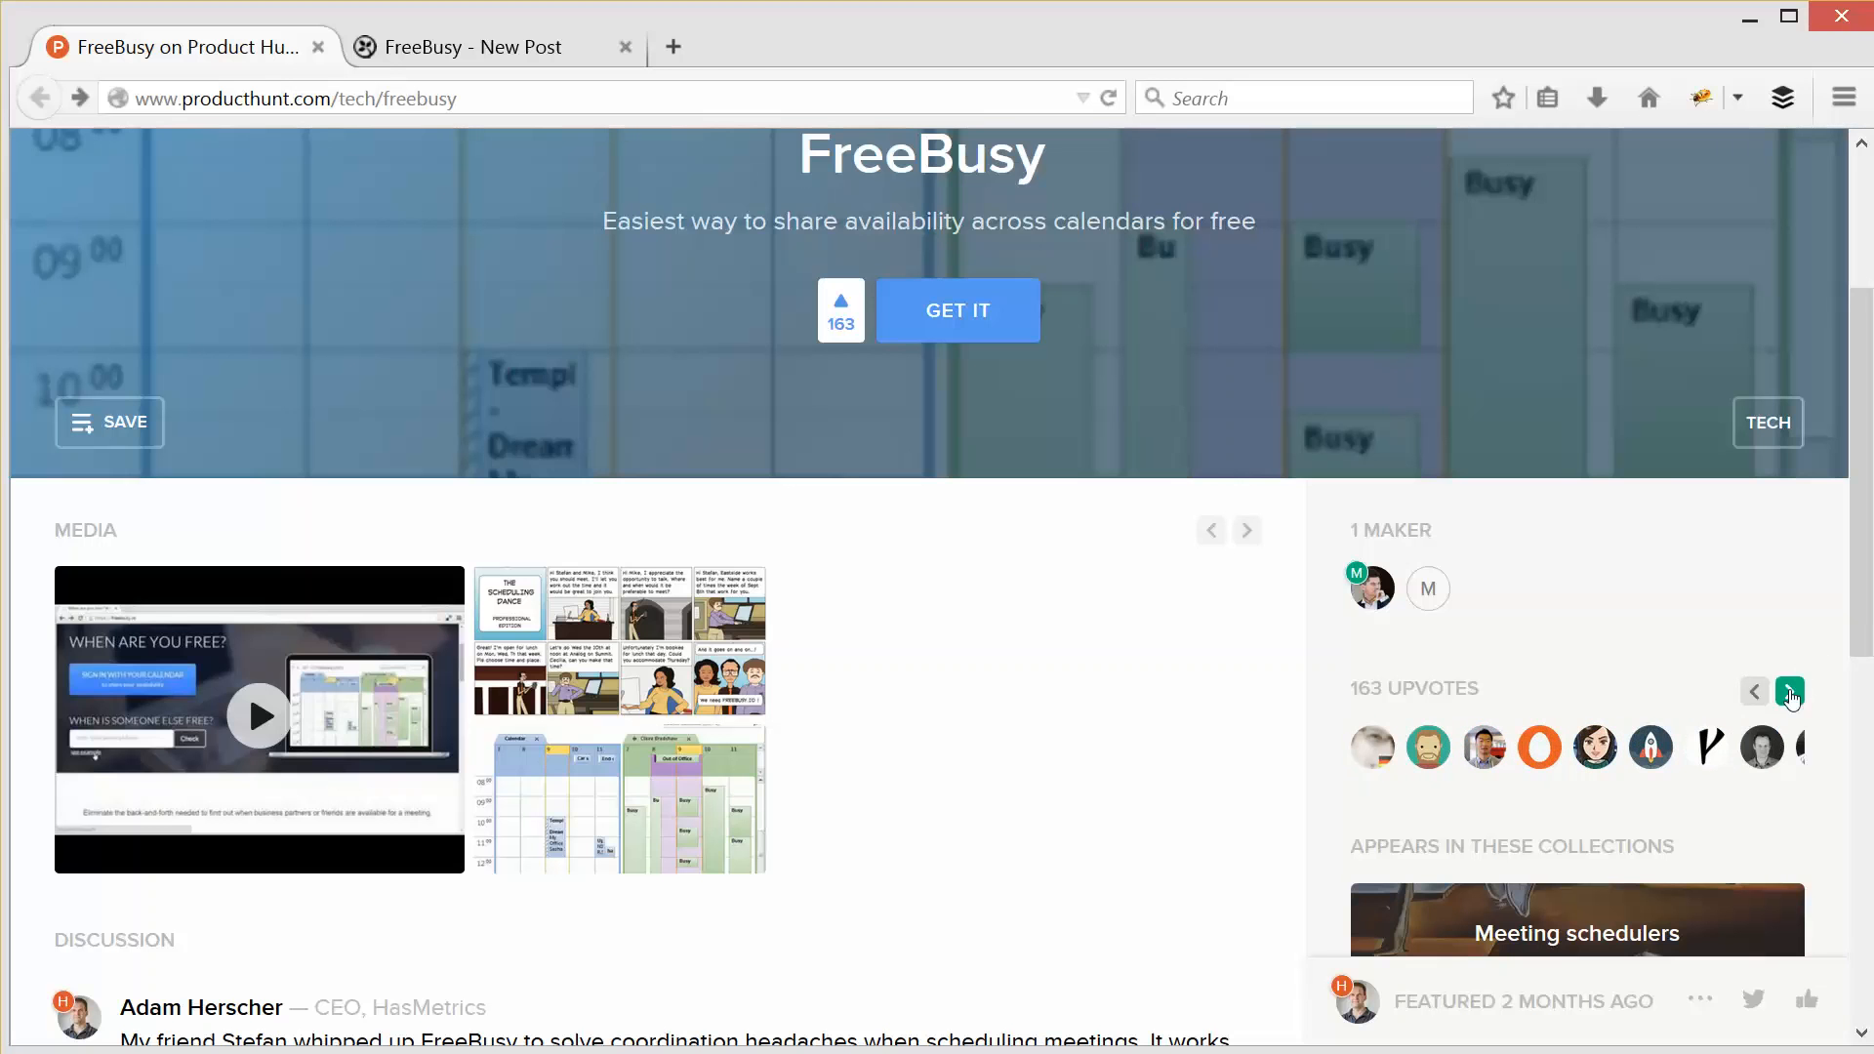
left_click(1790, 692)
left_click(1790, 692)
left_click(1790, 692)
left_click(1791, 692)
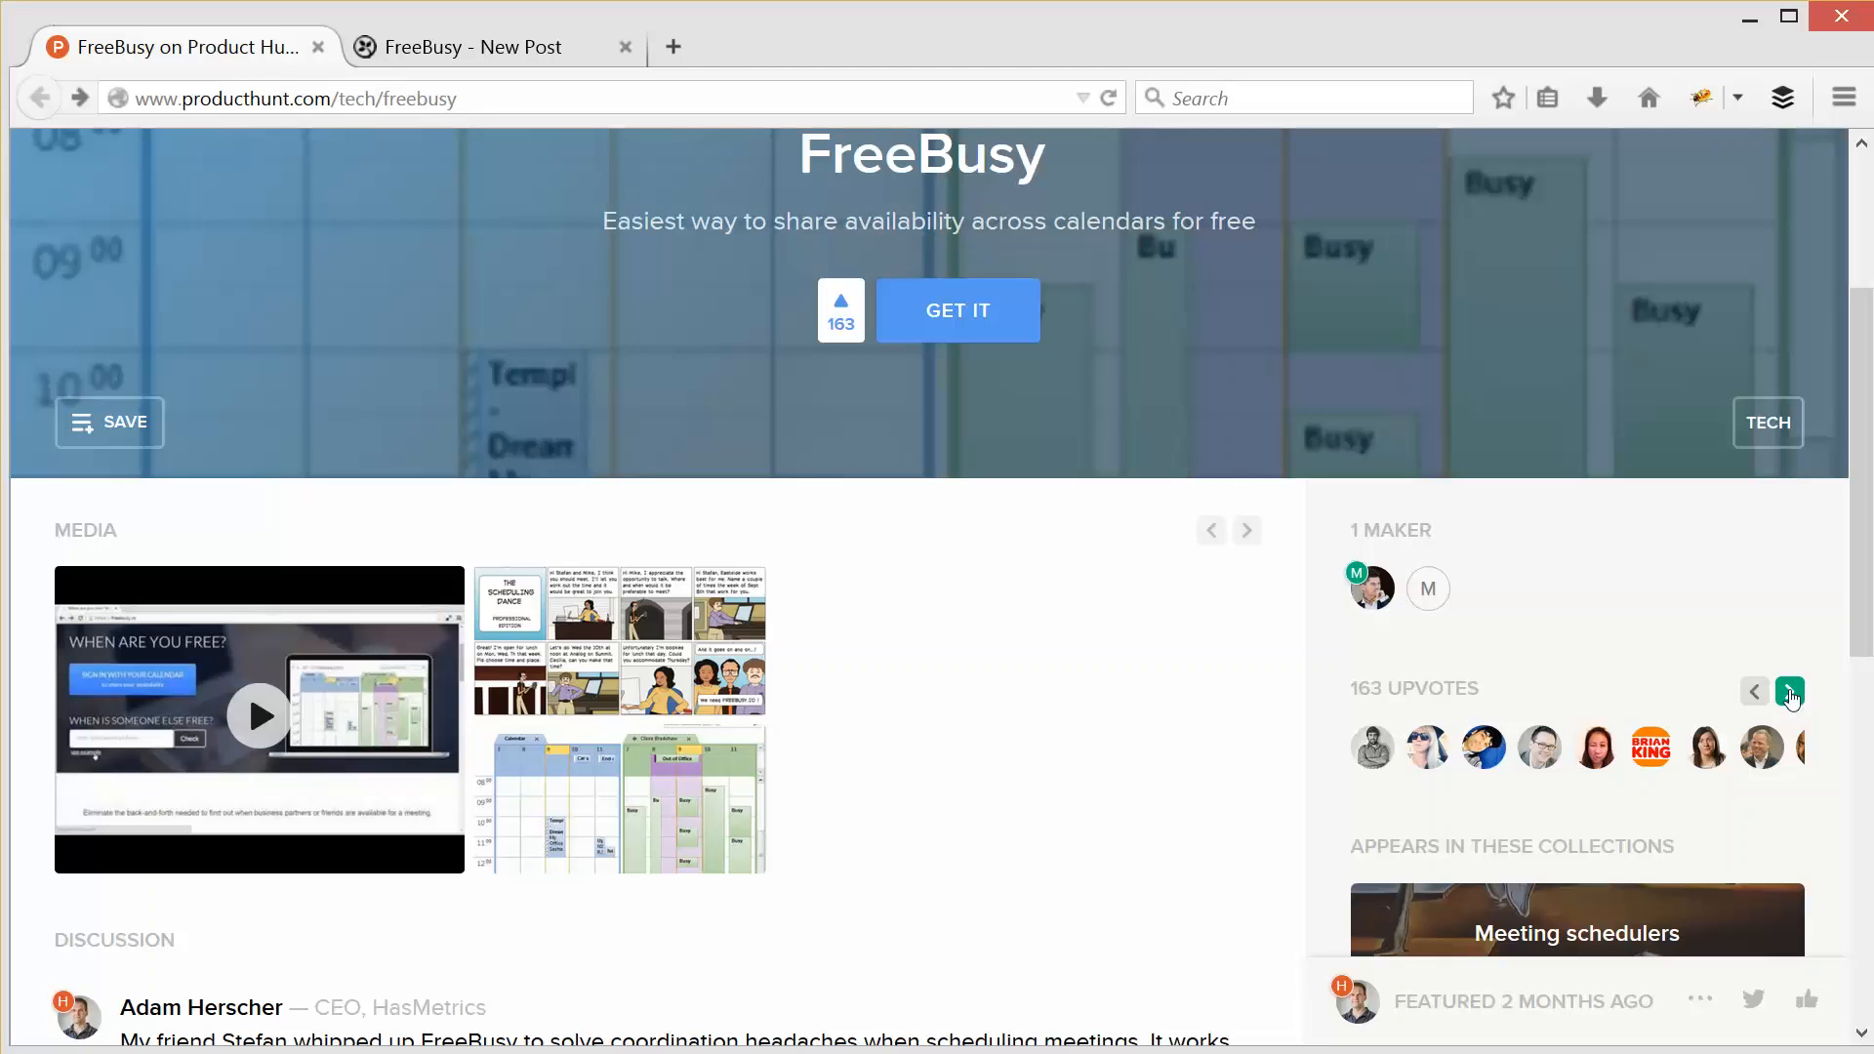
left_click(1790, 693)
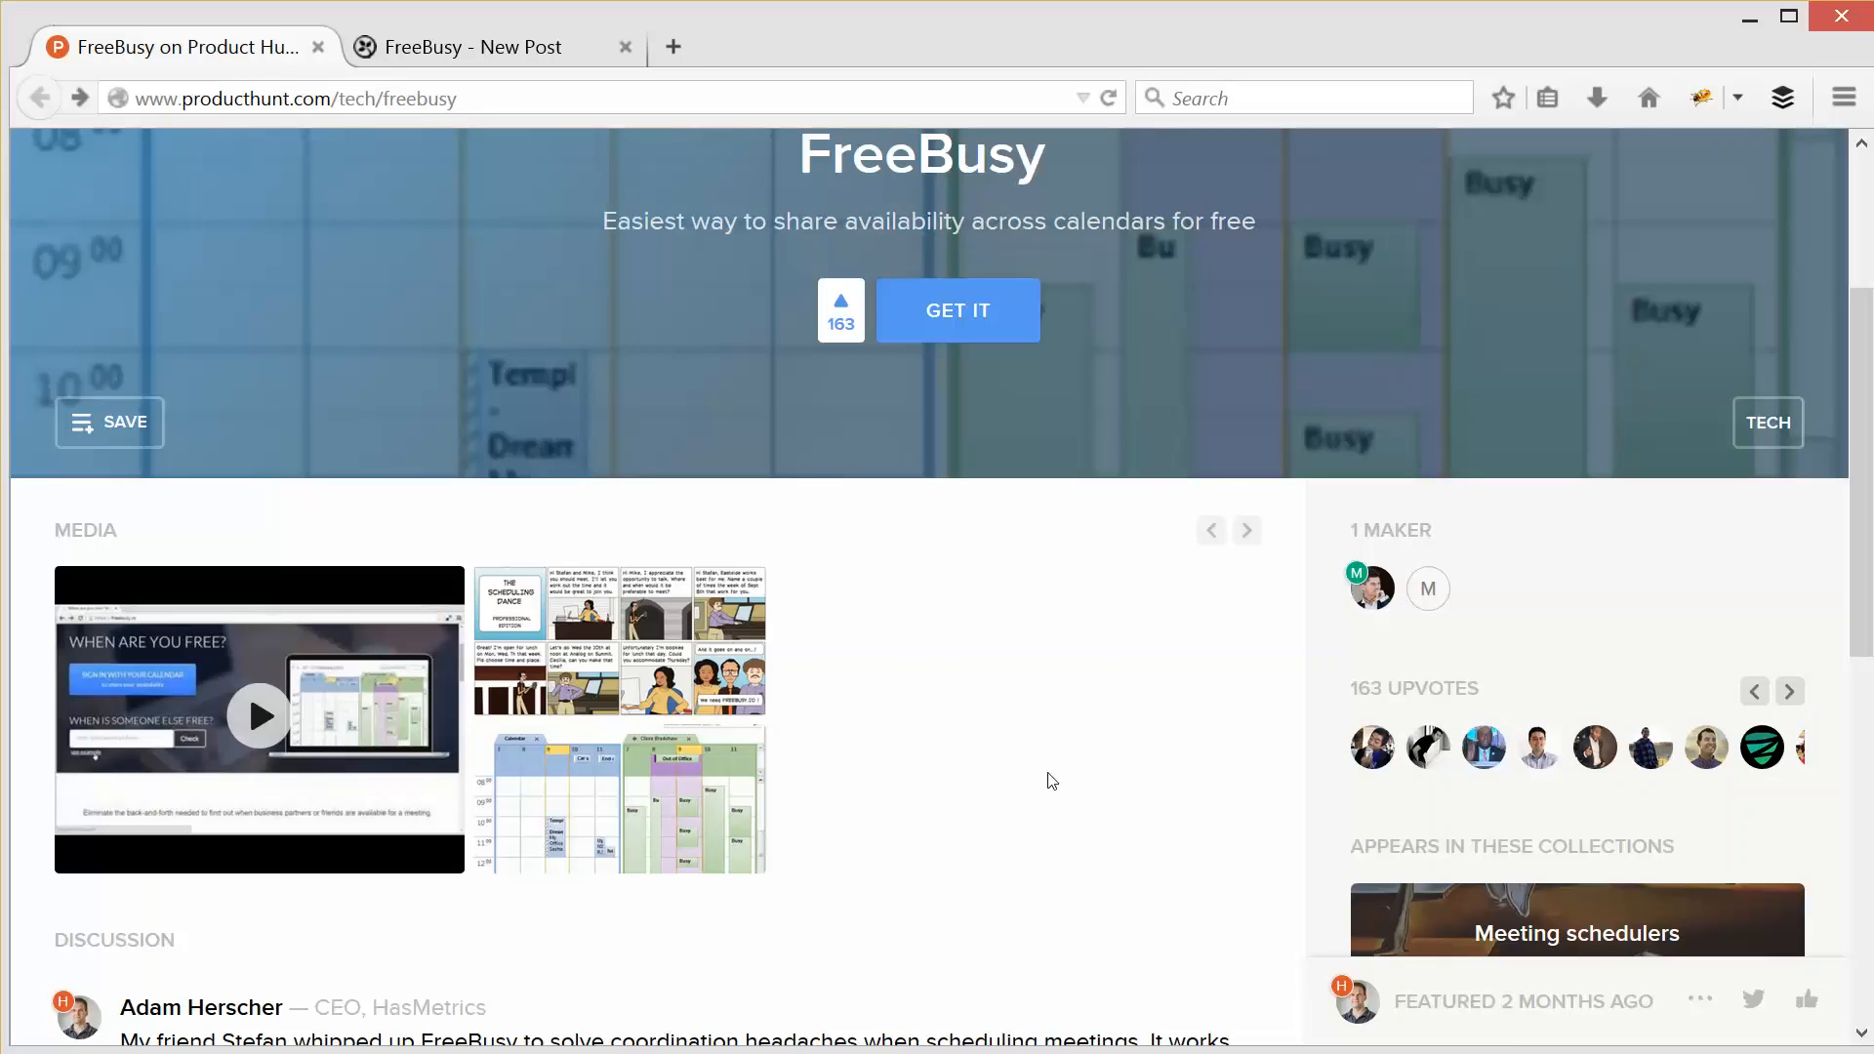
Step: Open Firebug and inspect the page element that holds the upvotes carousel
key("F12")
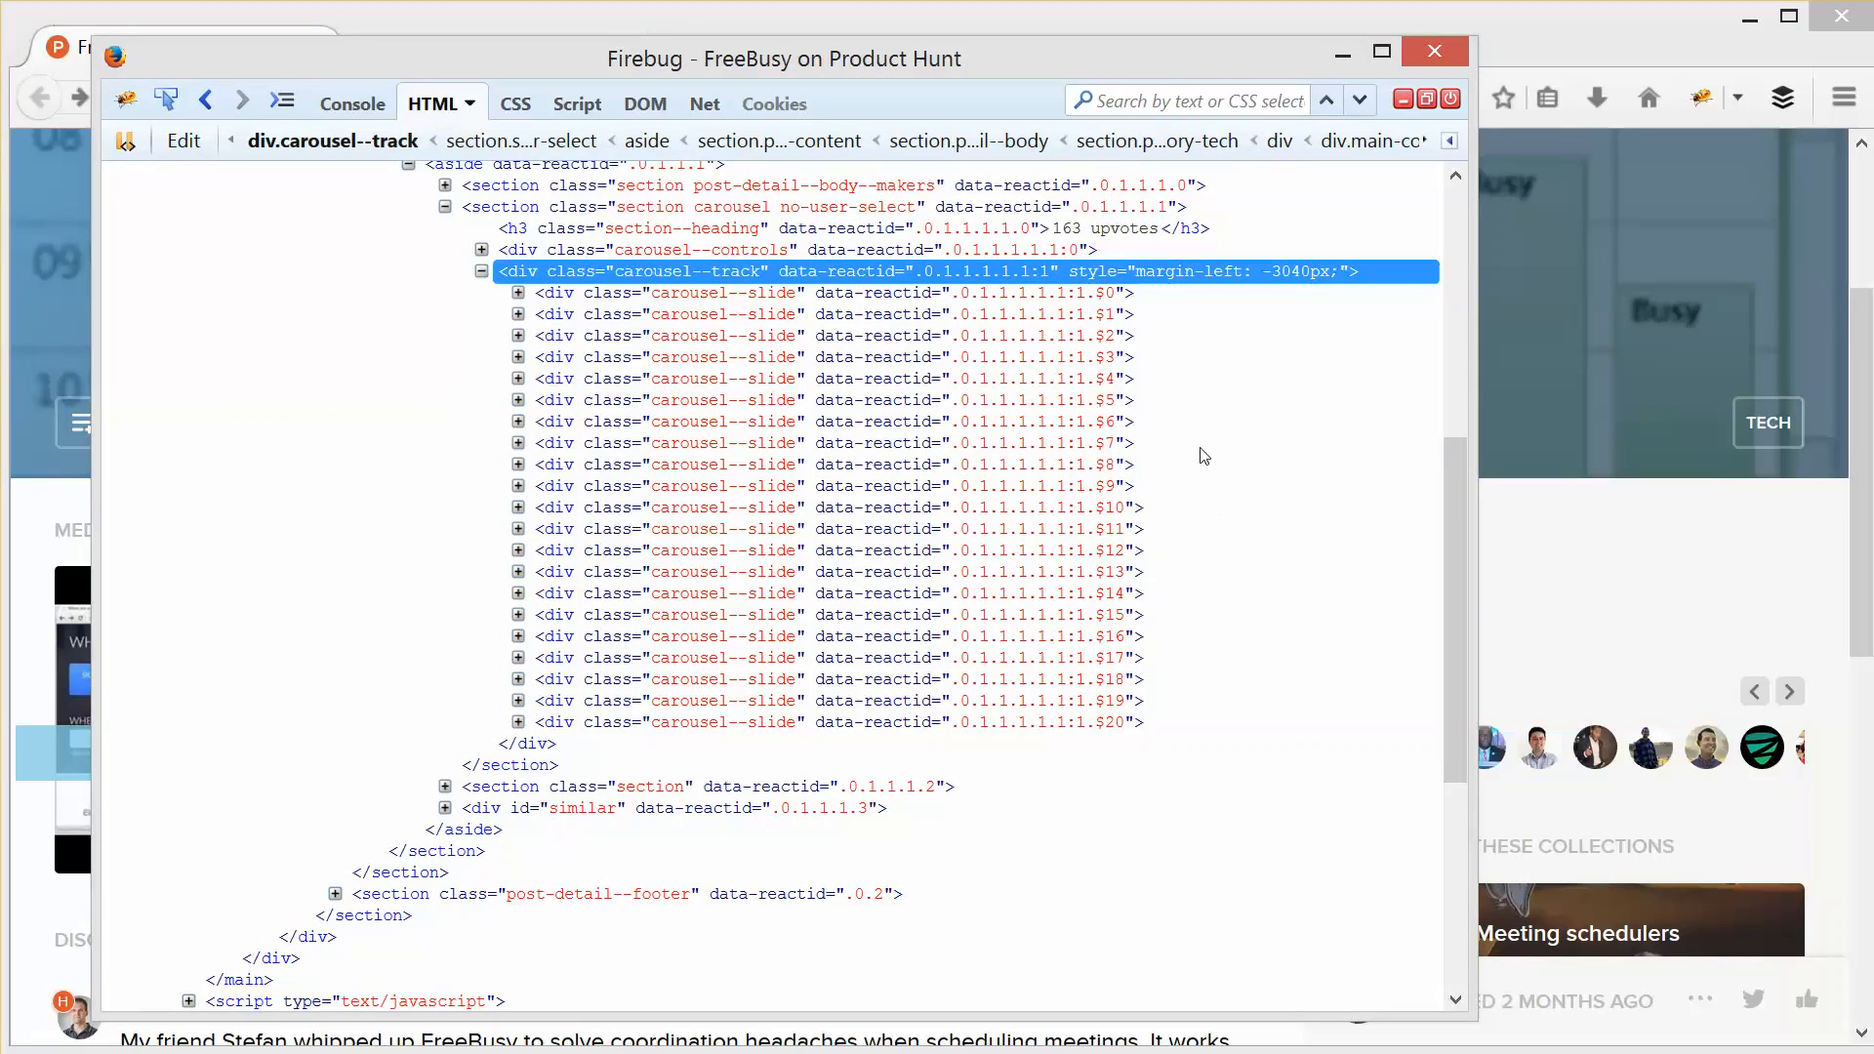
left_click(172, 101)
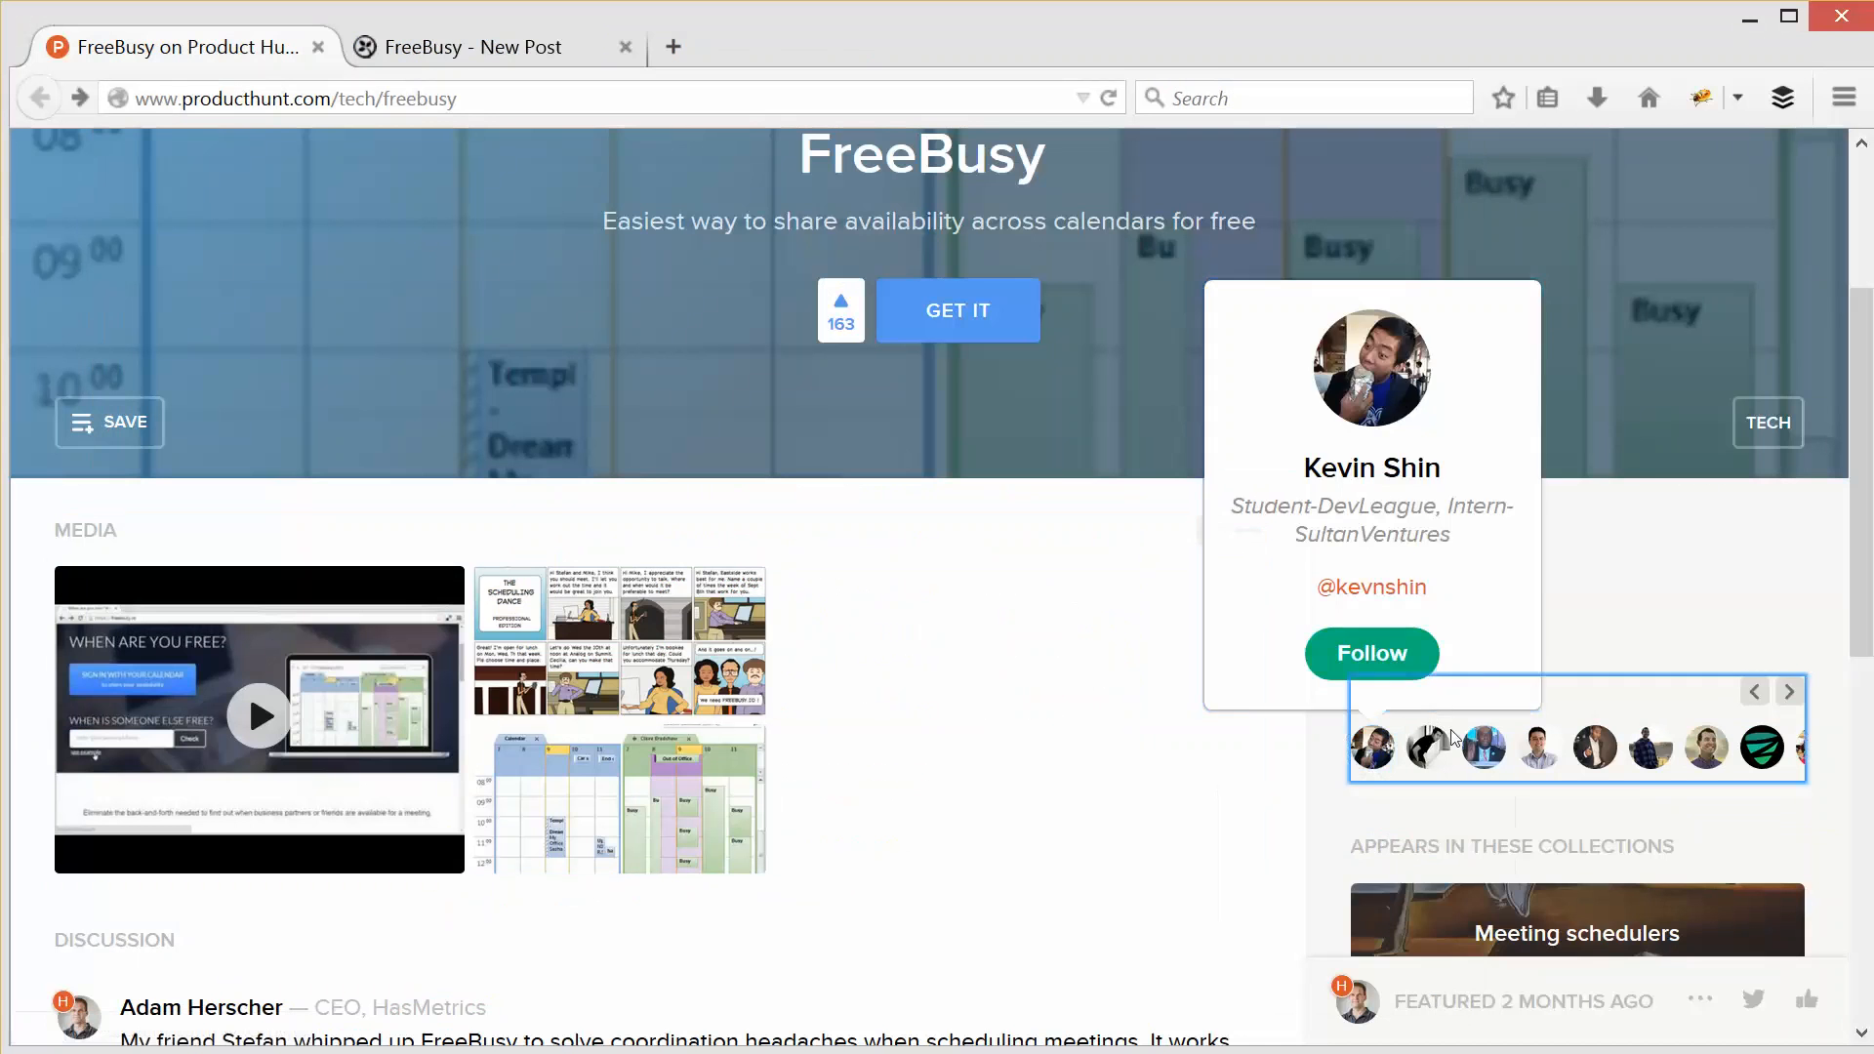
left_click(1792, 727)
left_click(1792, 727)
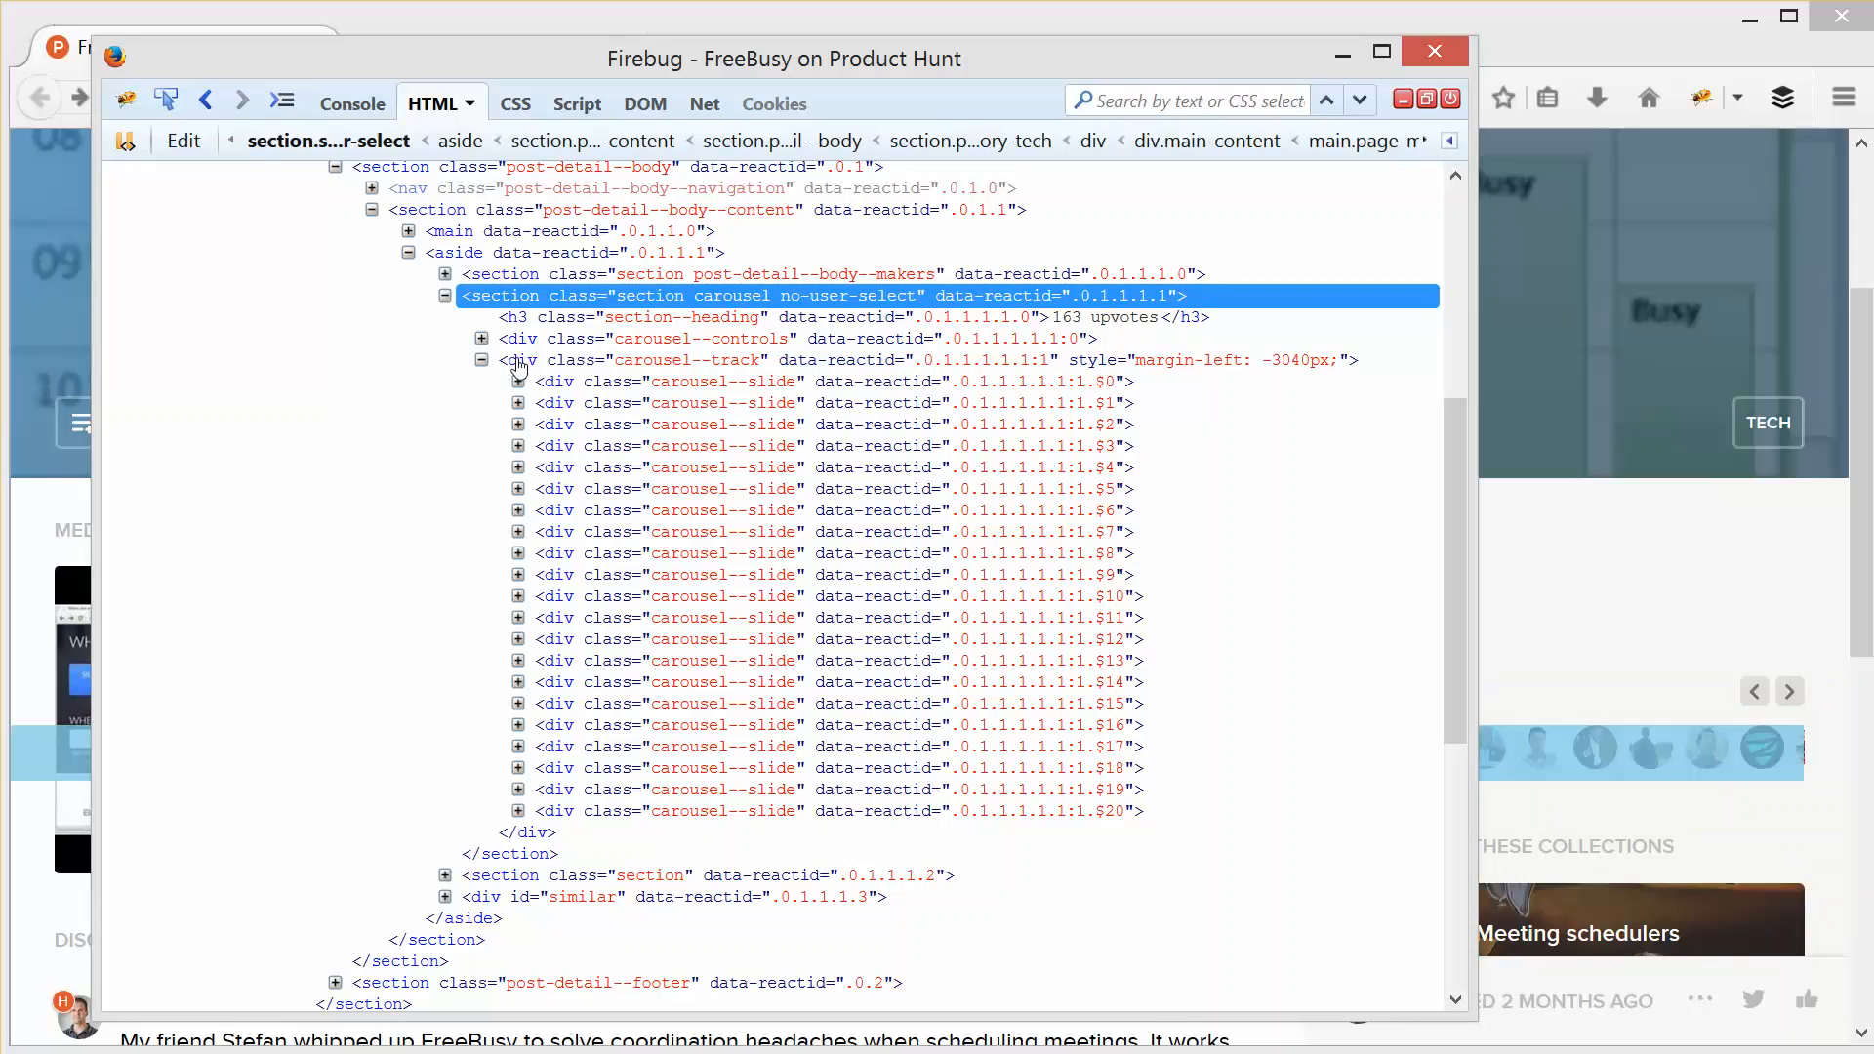
Step: Copy the innerHTML of the "section carousel no-user-select" element that contains the carousel track
left_click(519, 363)
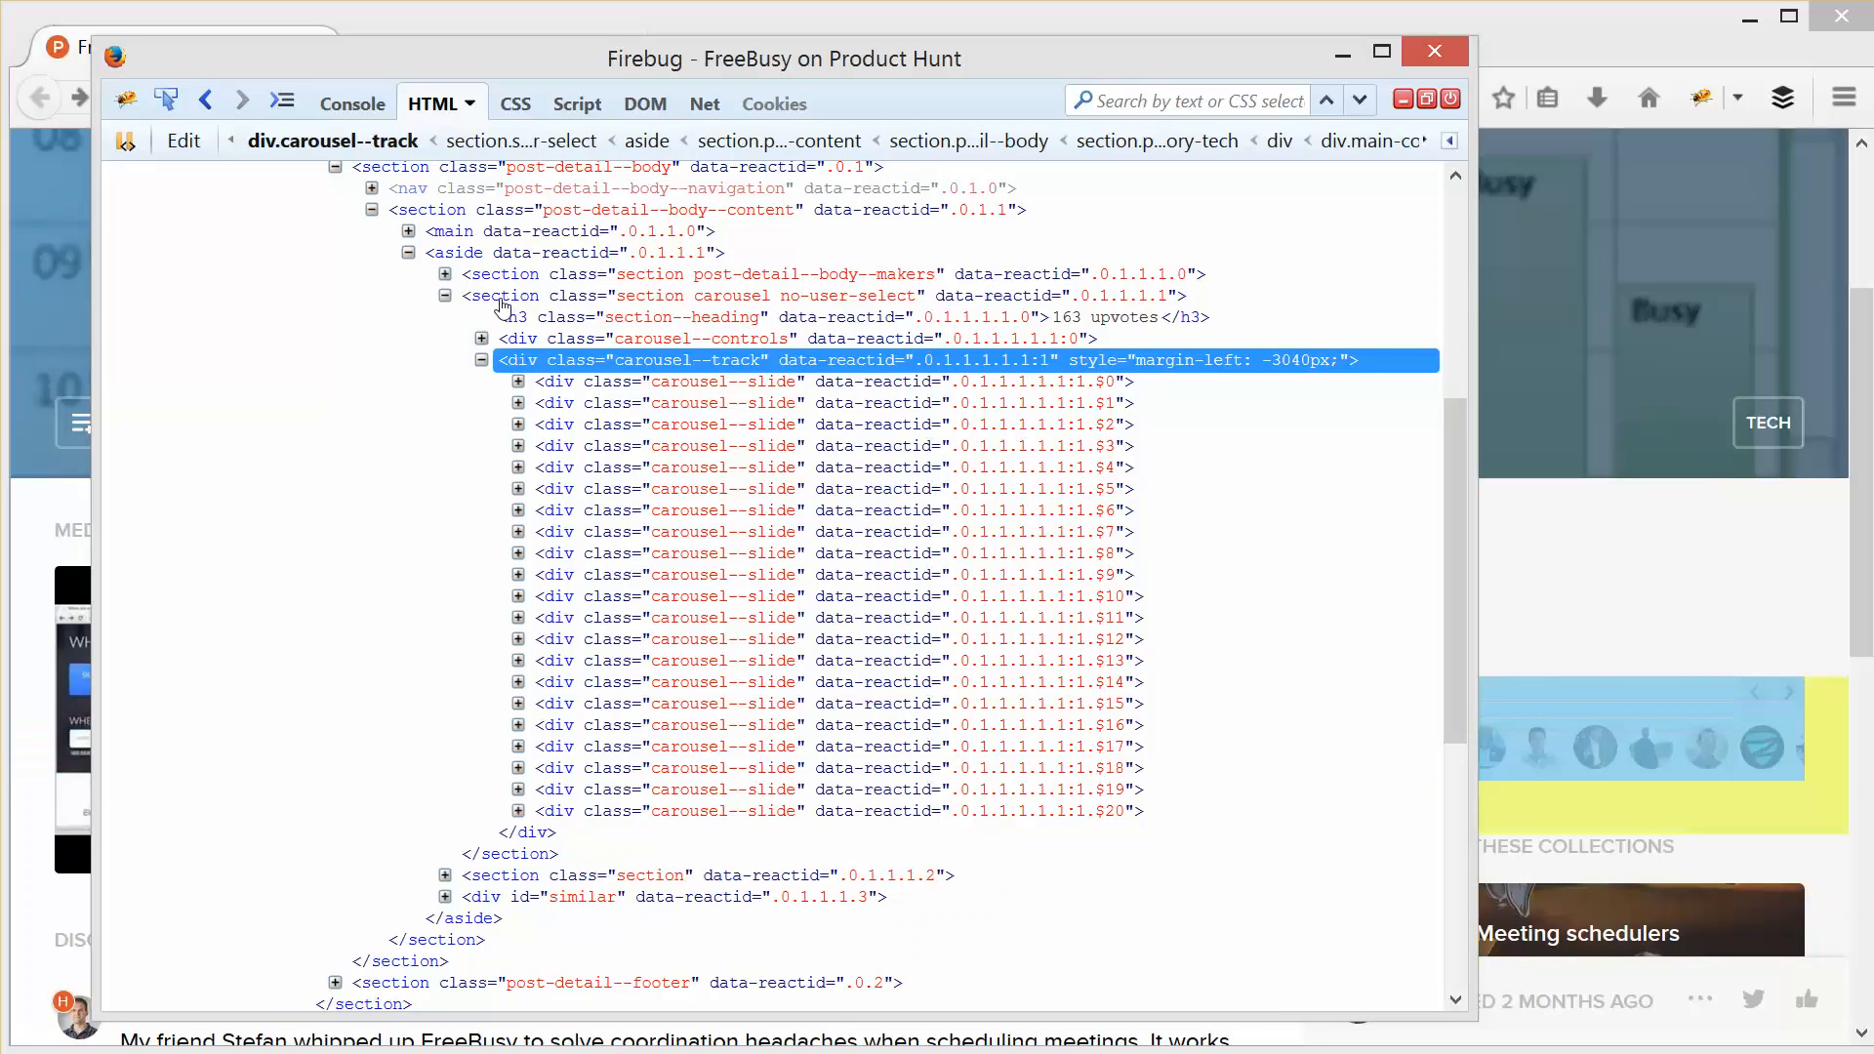
left_click(501, 296)
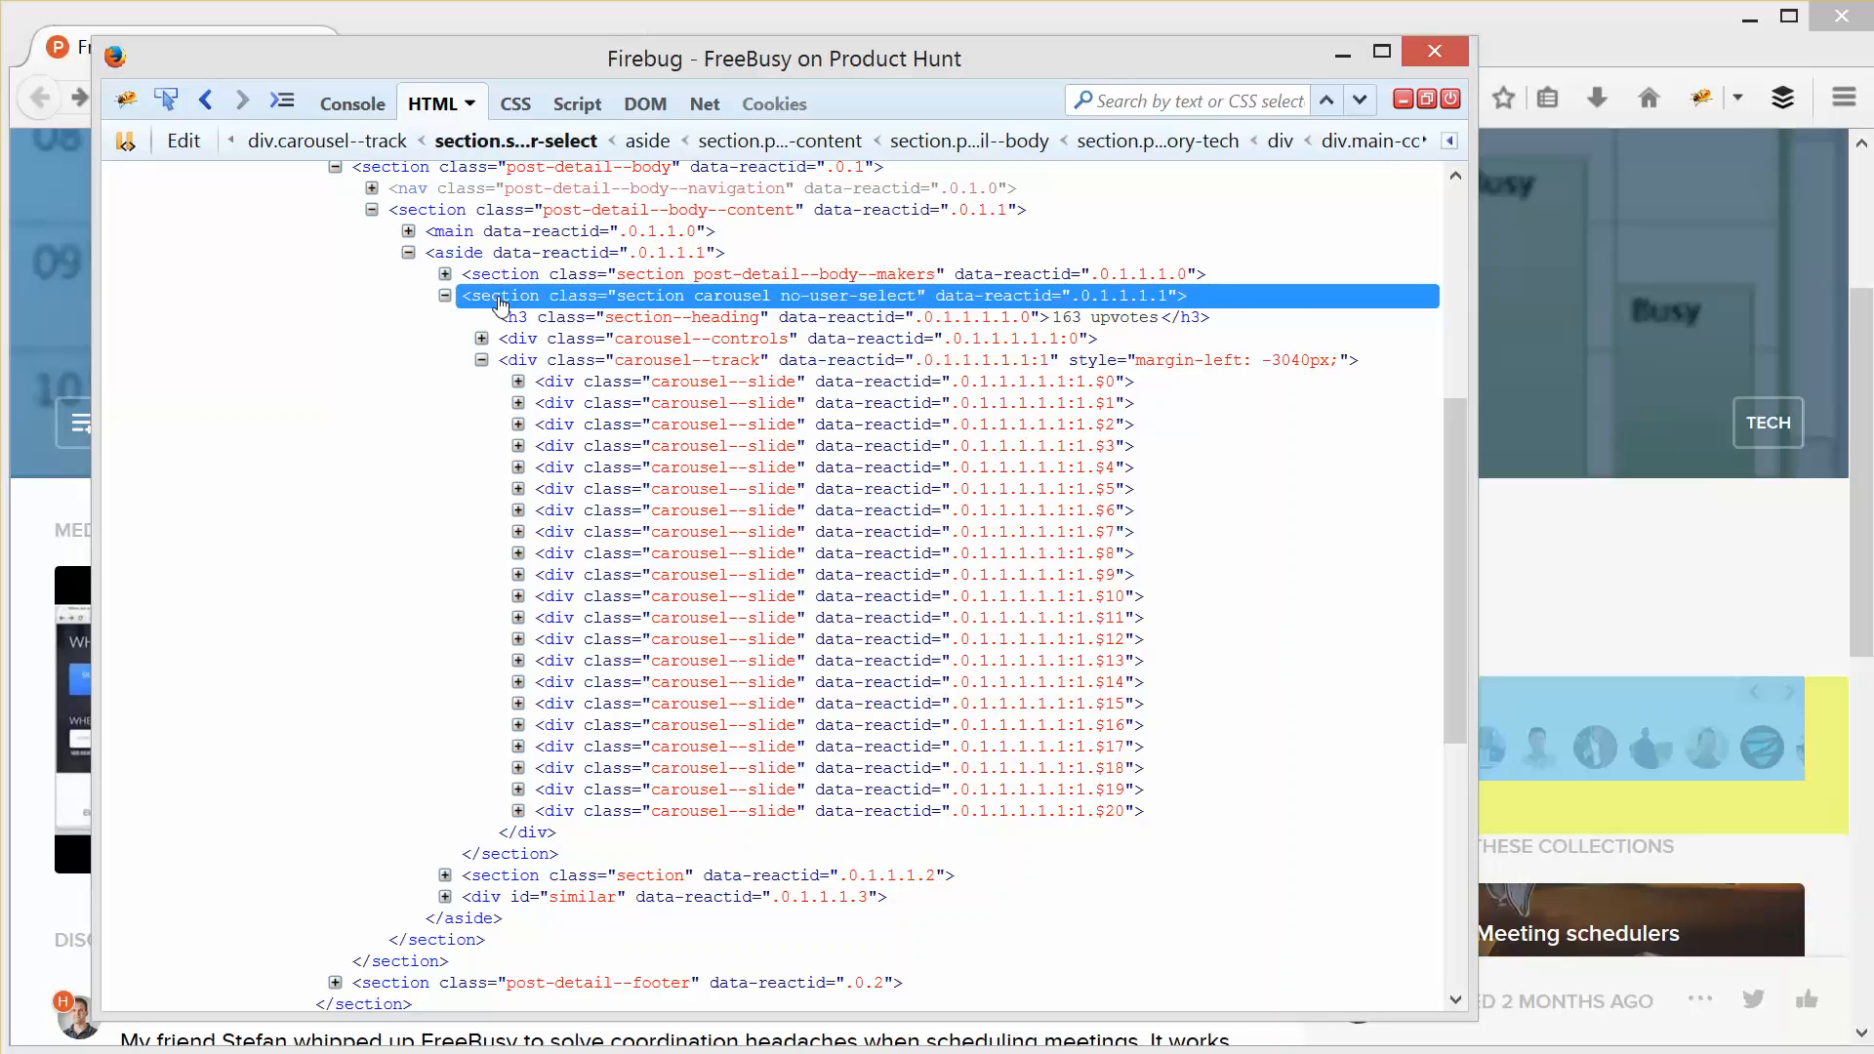
right_click(500, 303)
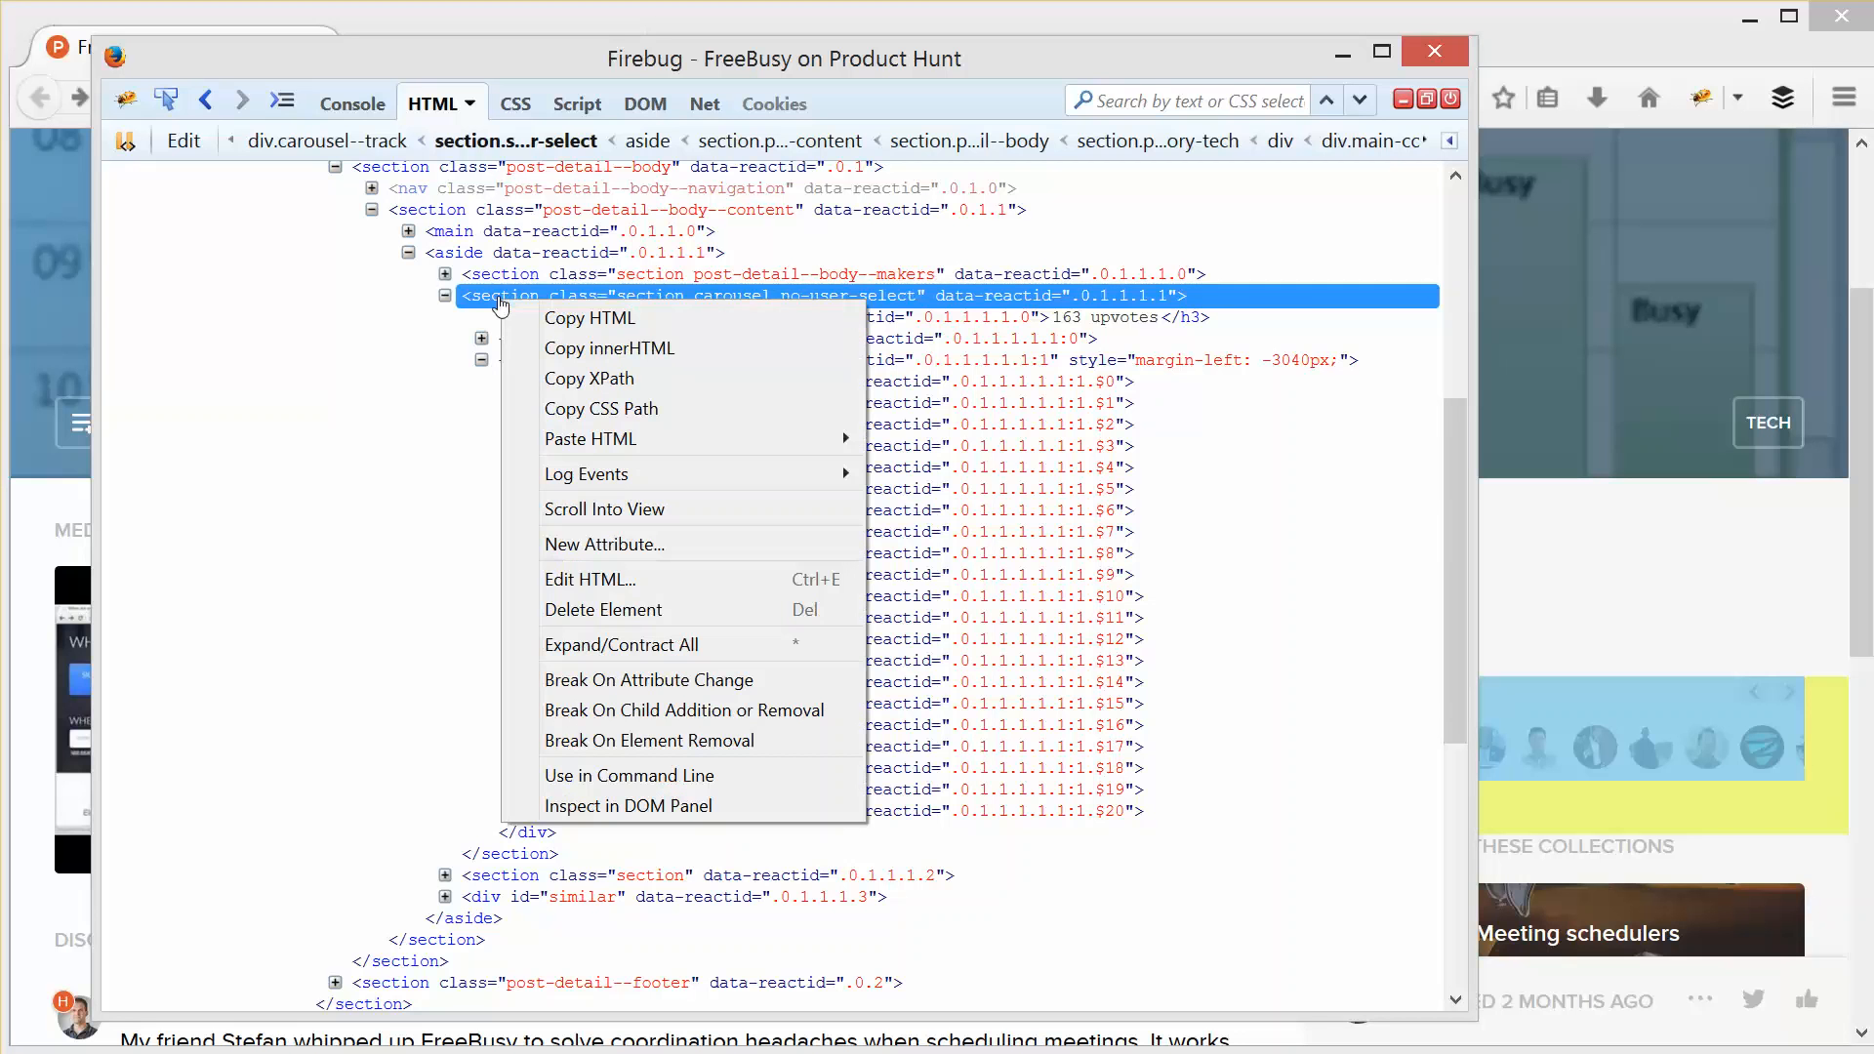
left_click(605, 349)
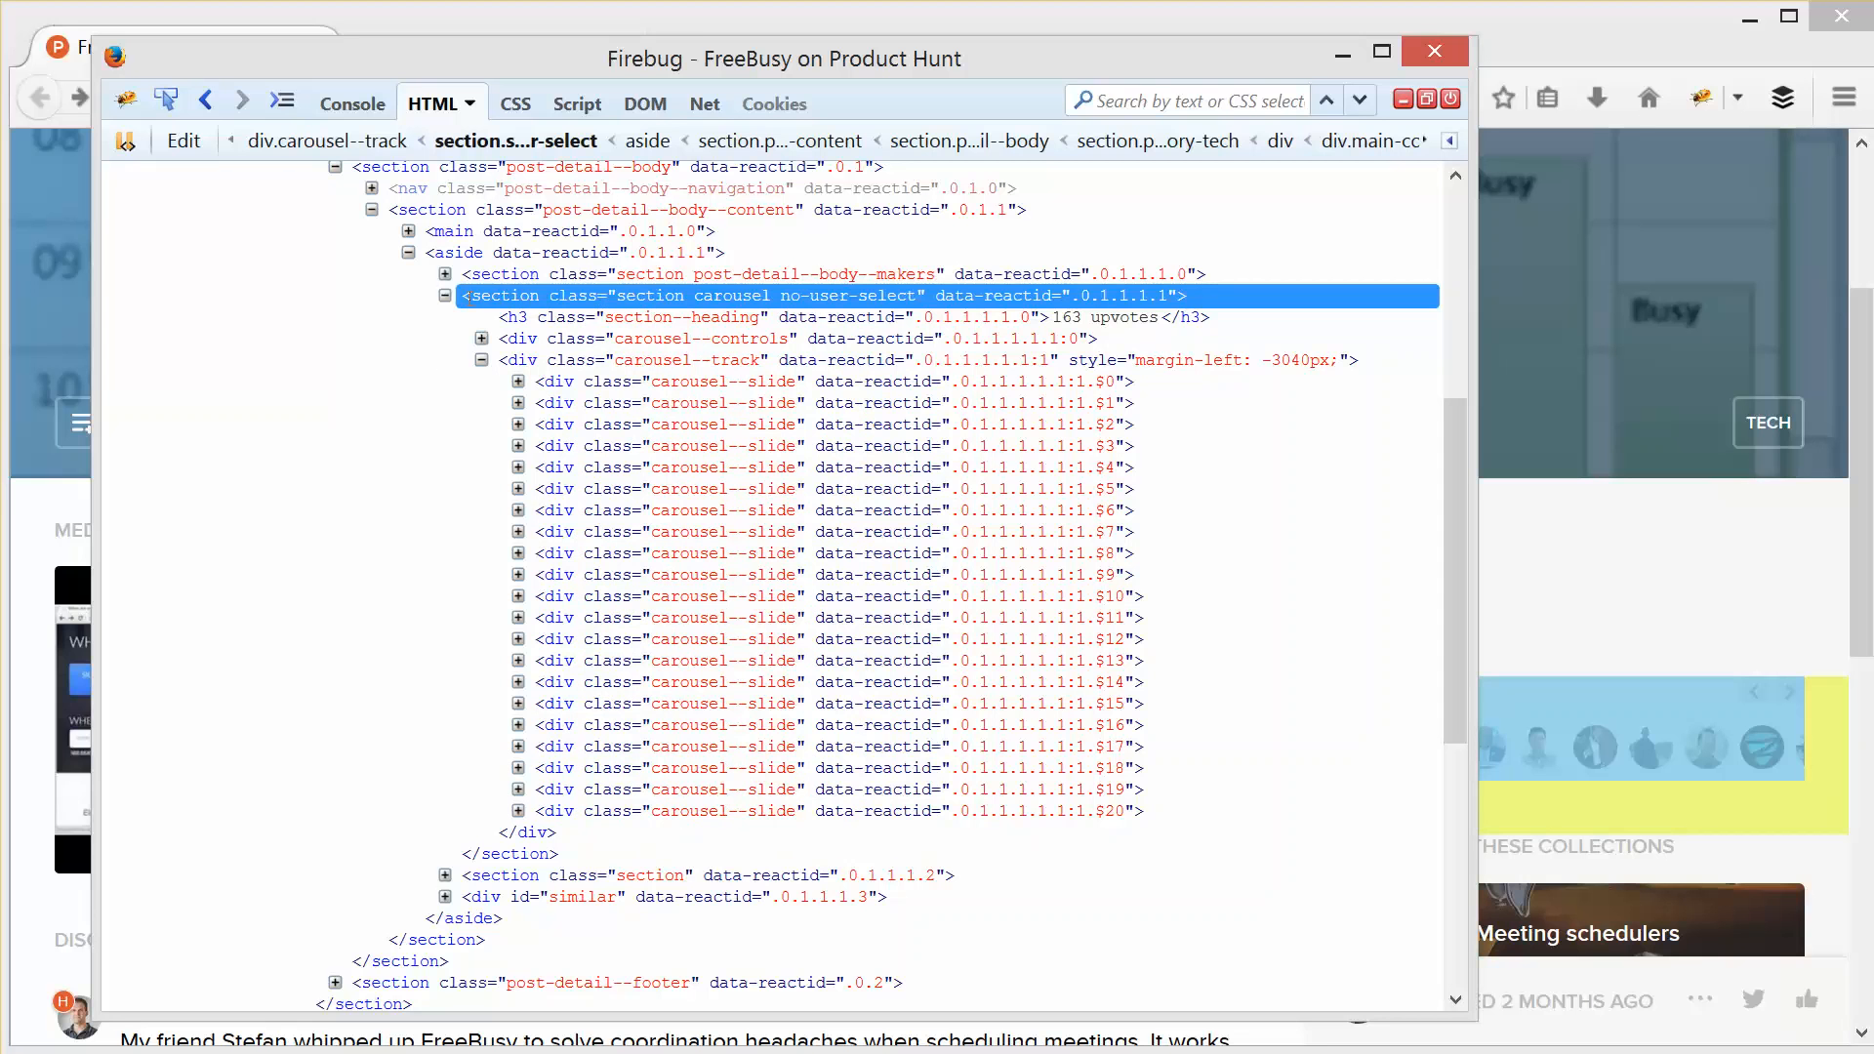
Step: Switch to Sublime Text and paste the copied HTML into the empty untitled file
key("alt+Tab")
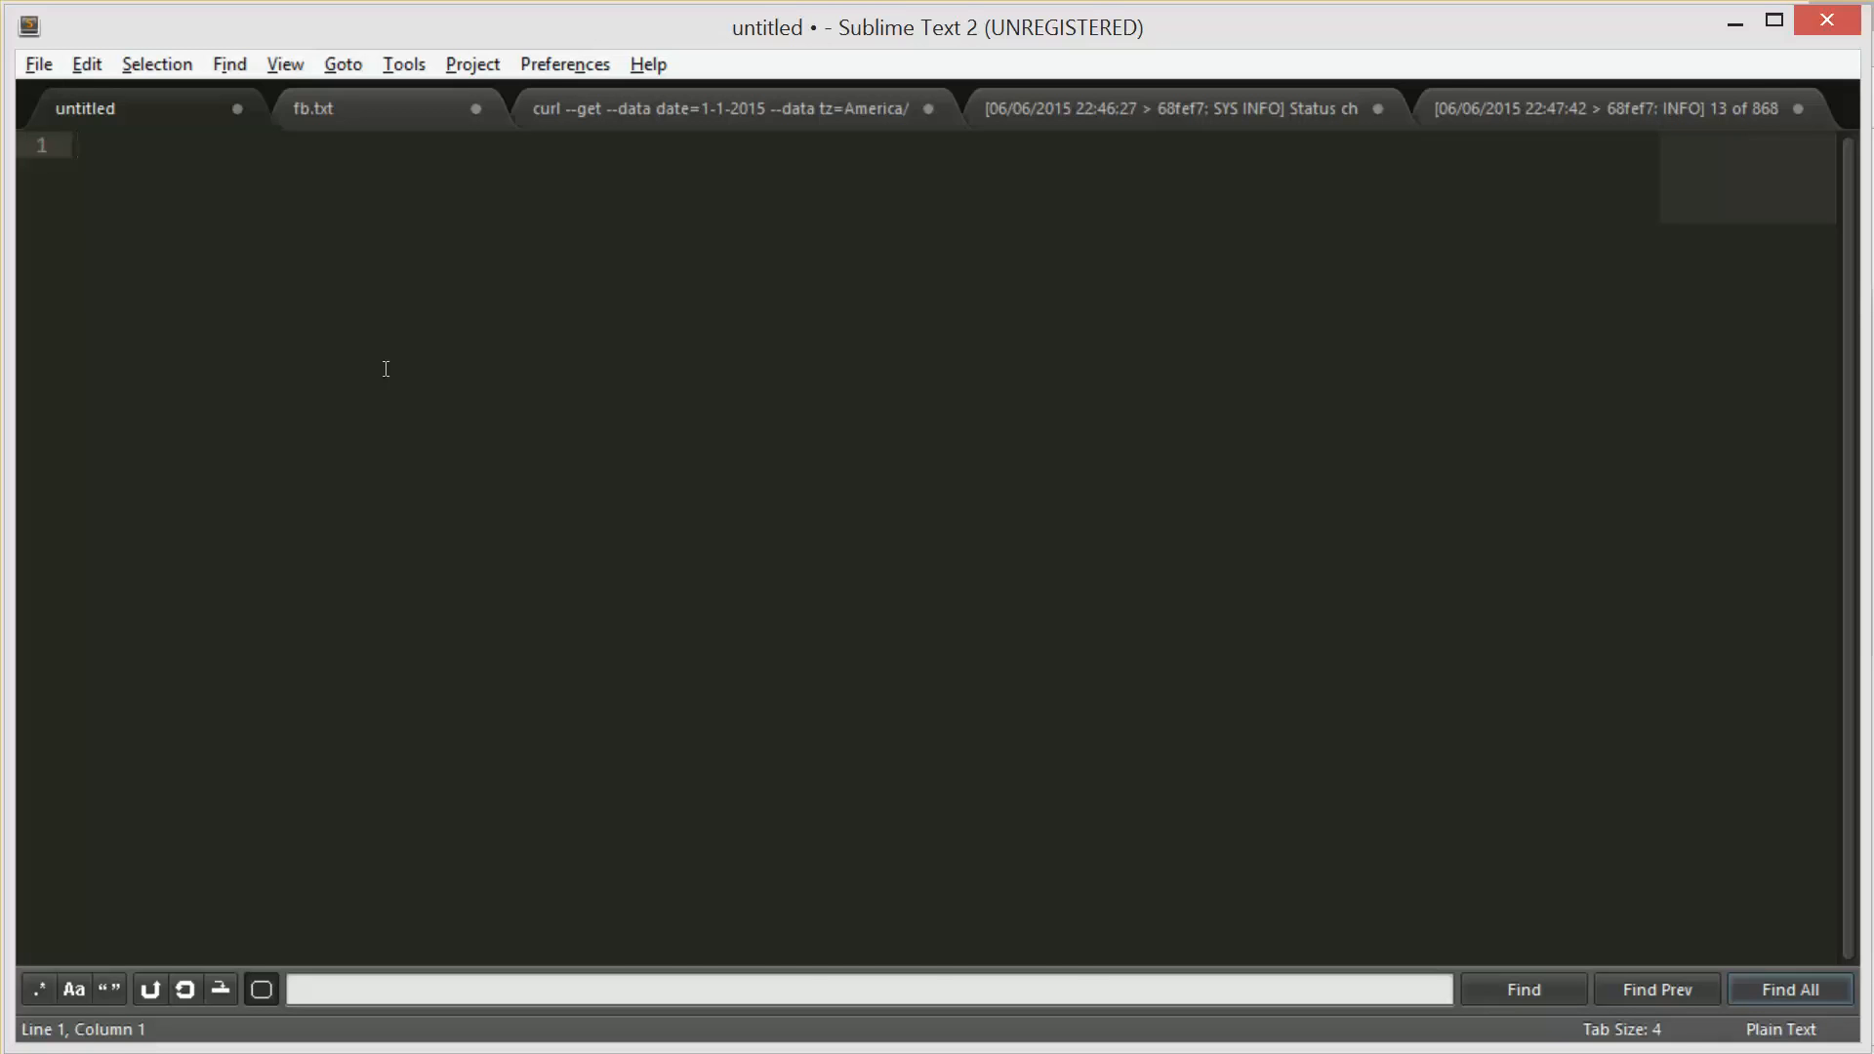
key("ctrl+v")
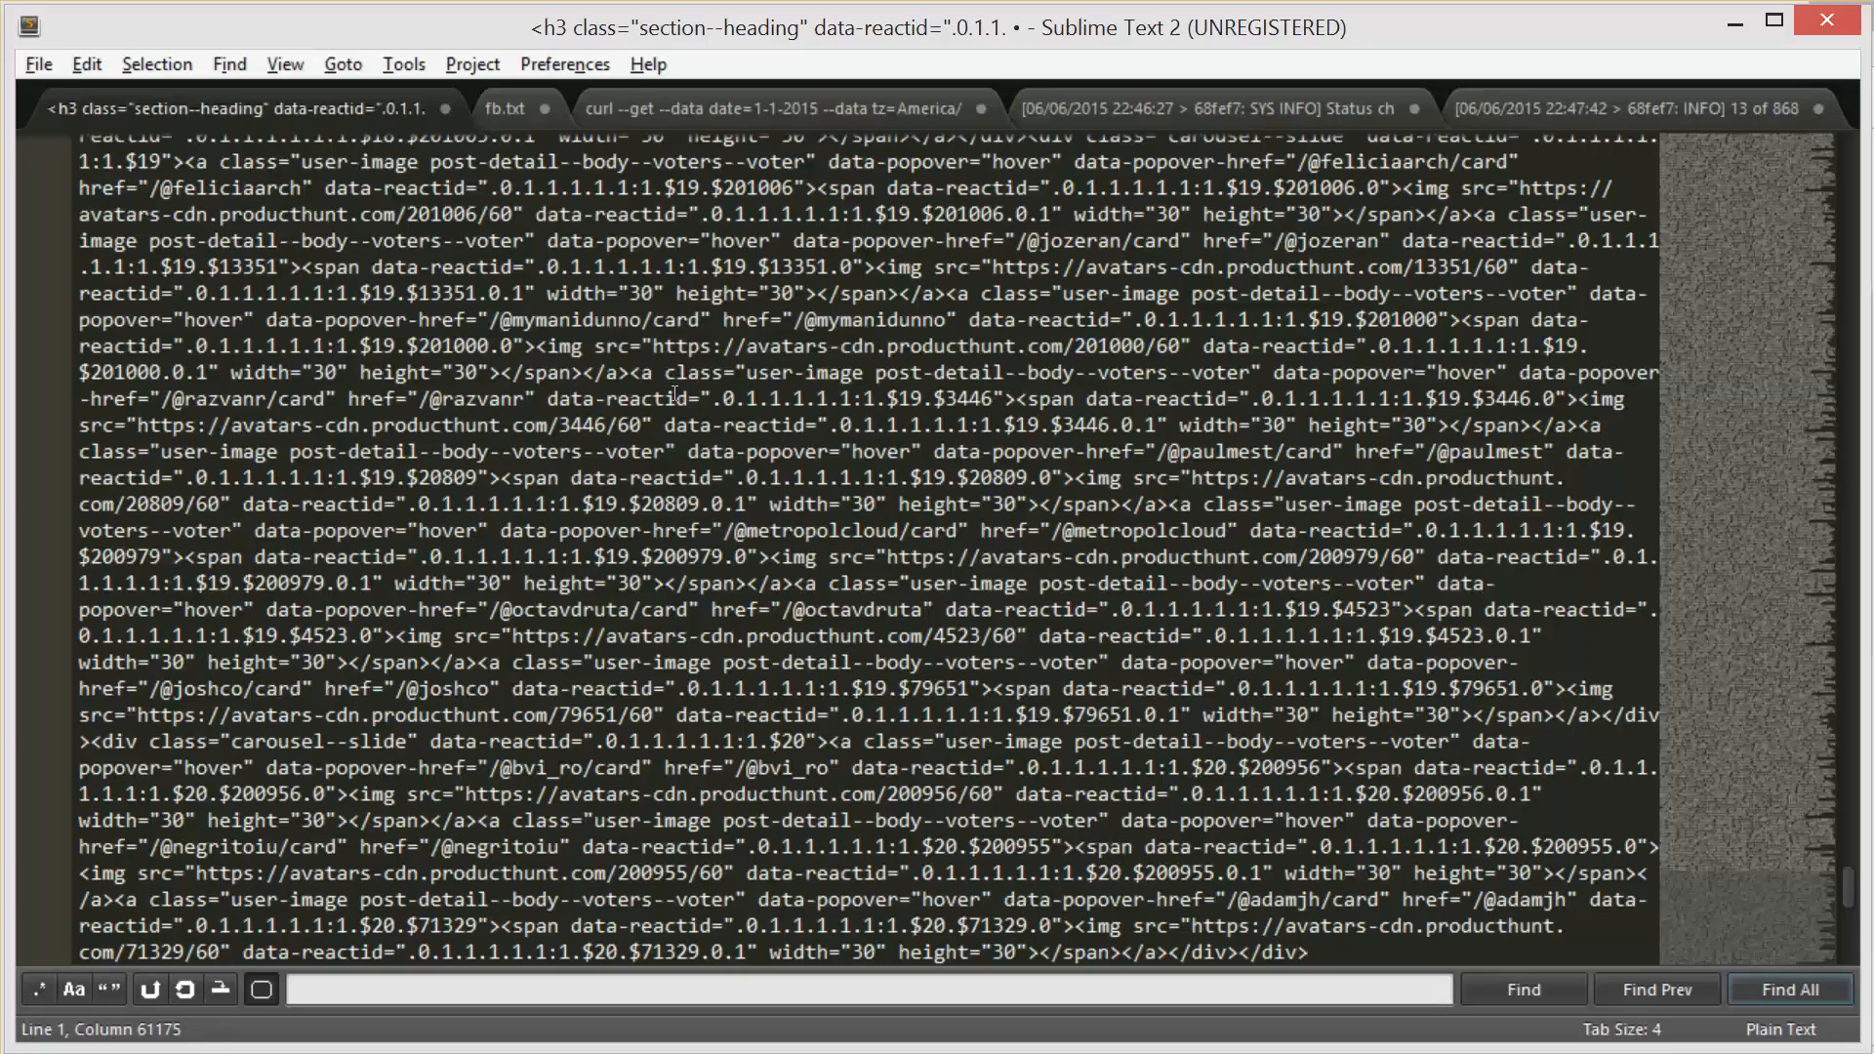
scroll(674, 394, "up", 20)
scroll(674, 394, "up", 20)
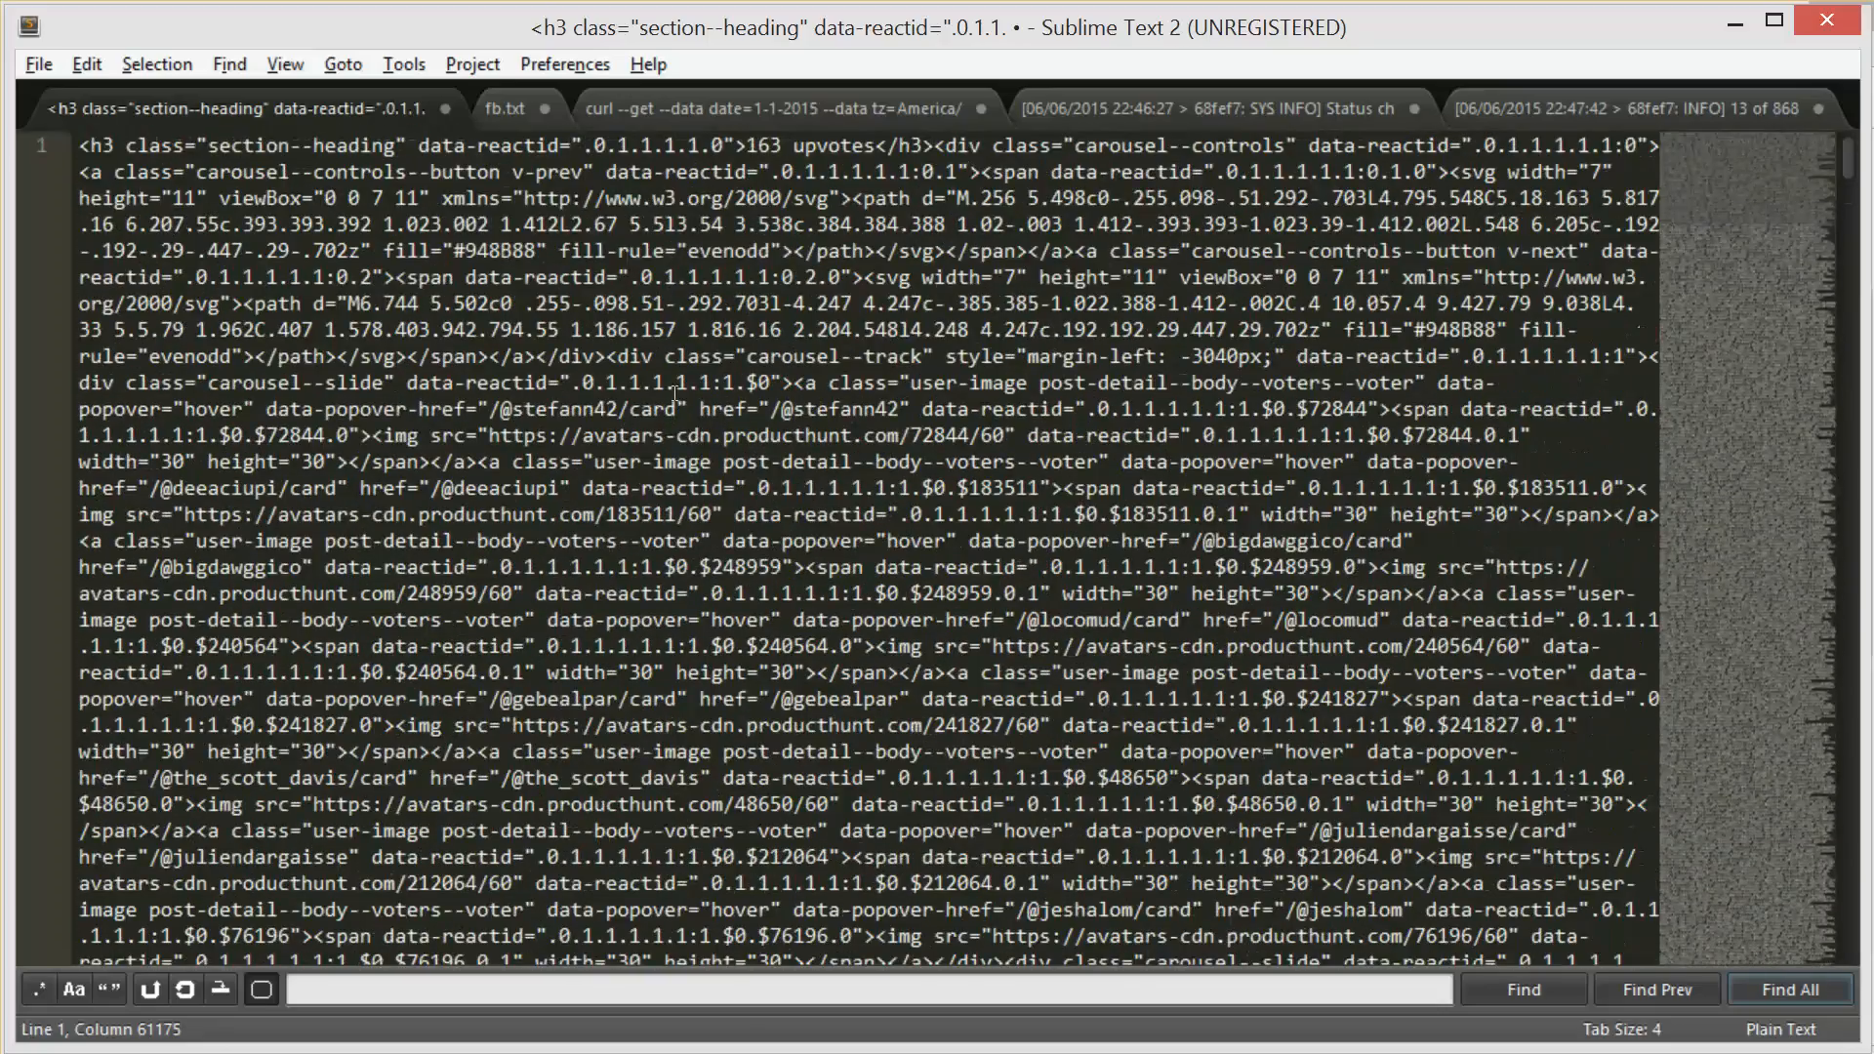
Step: Select every match of the regular expression href="/@\w+" in the pasted HTML
left_click(385, 992)
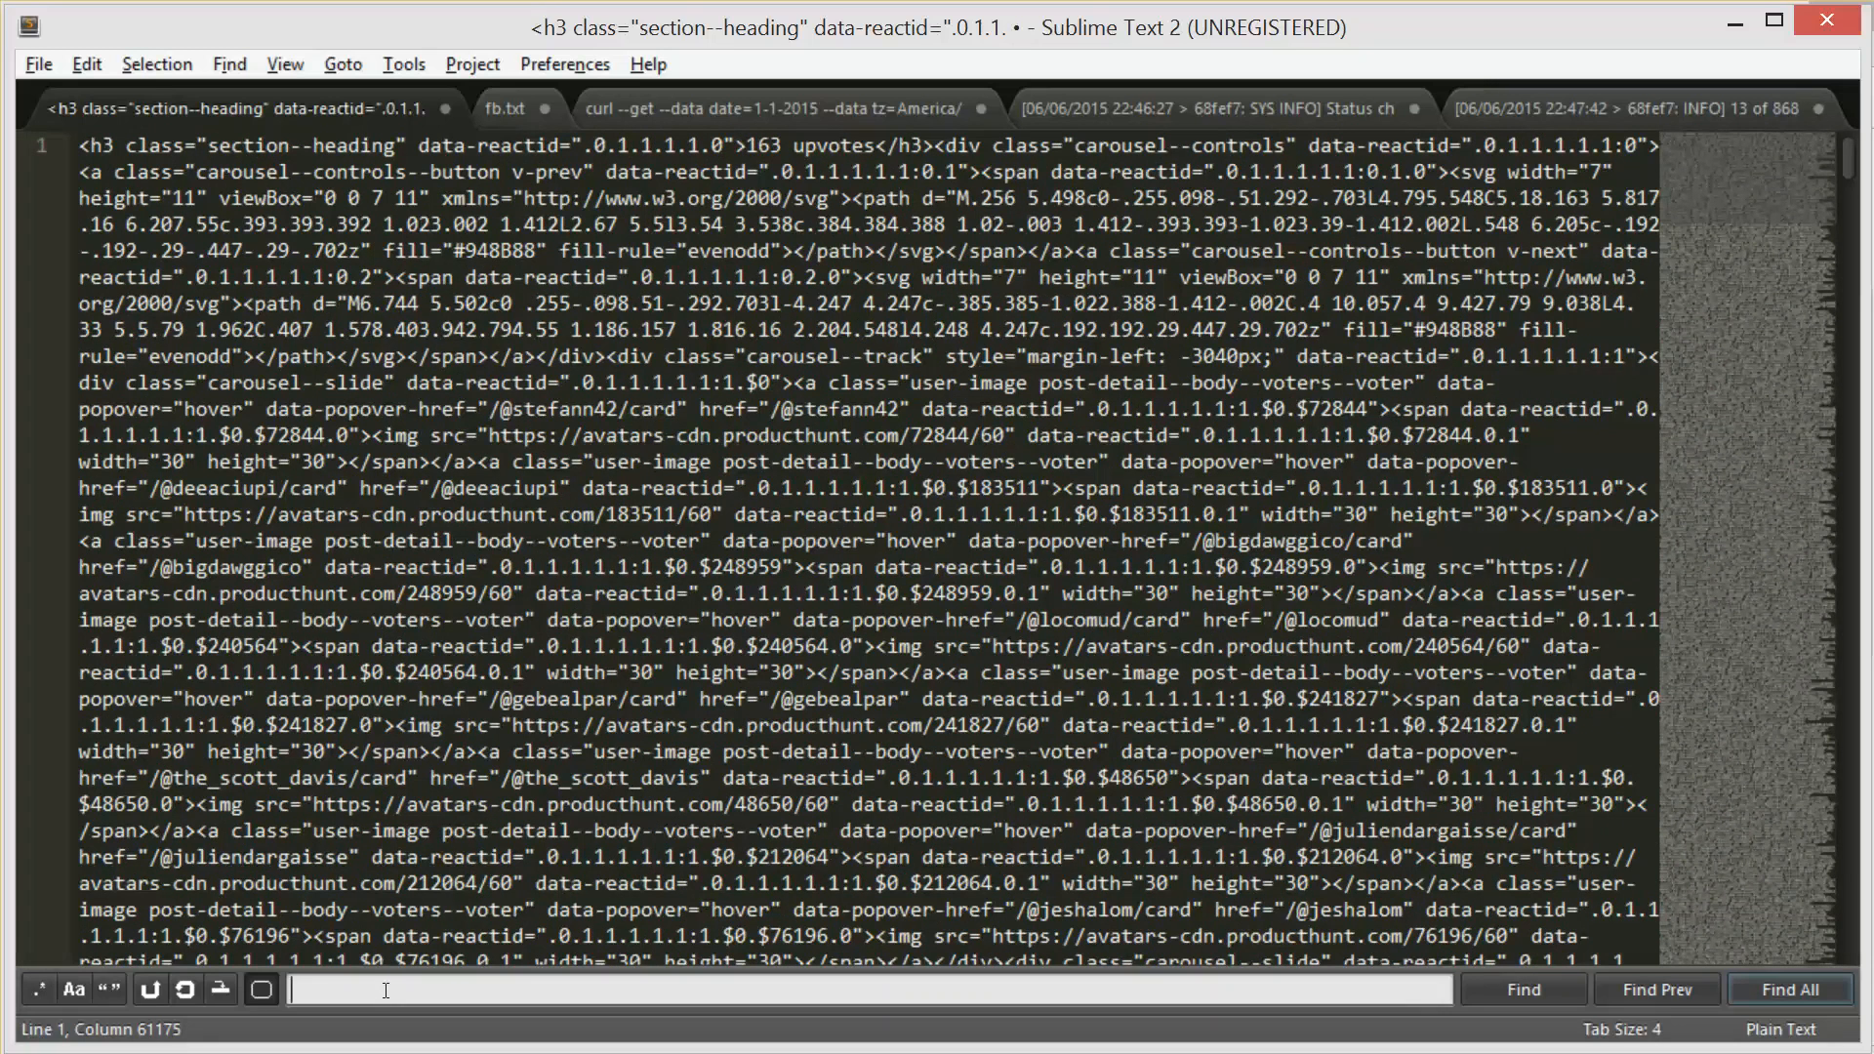
left_click(41, 998)
key("ctrl+v")
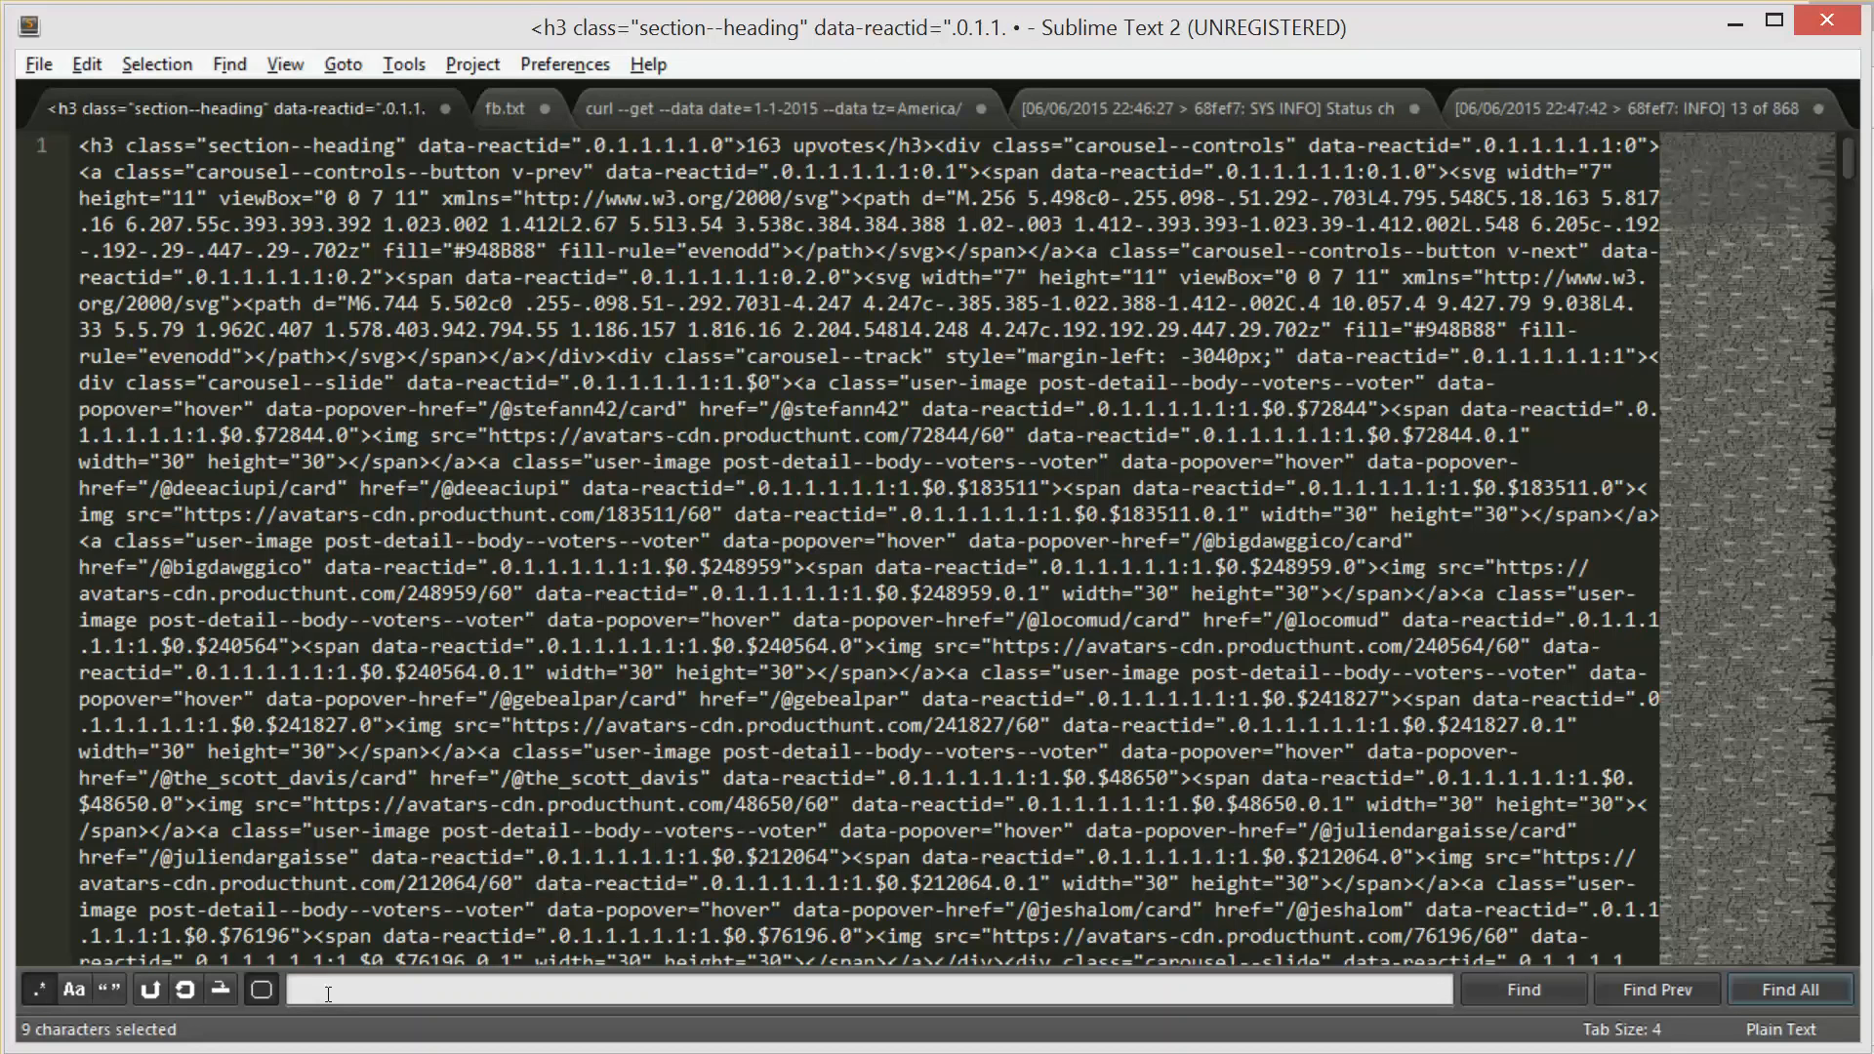
key("ctrl+v")
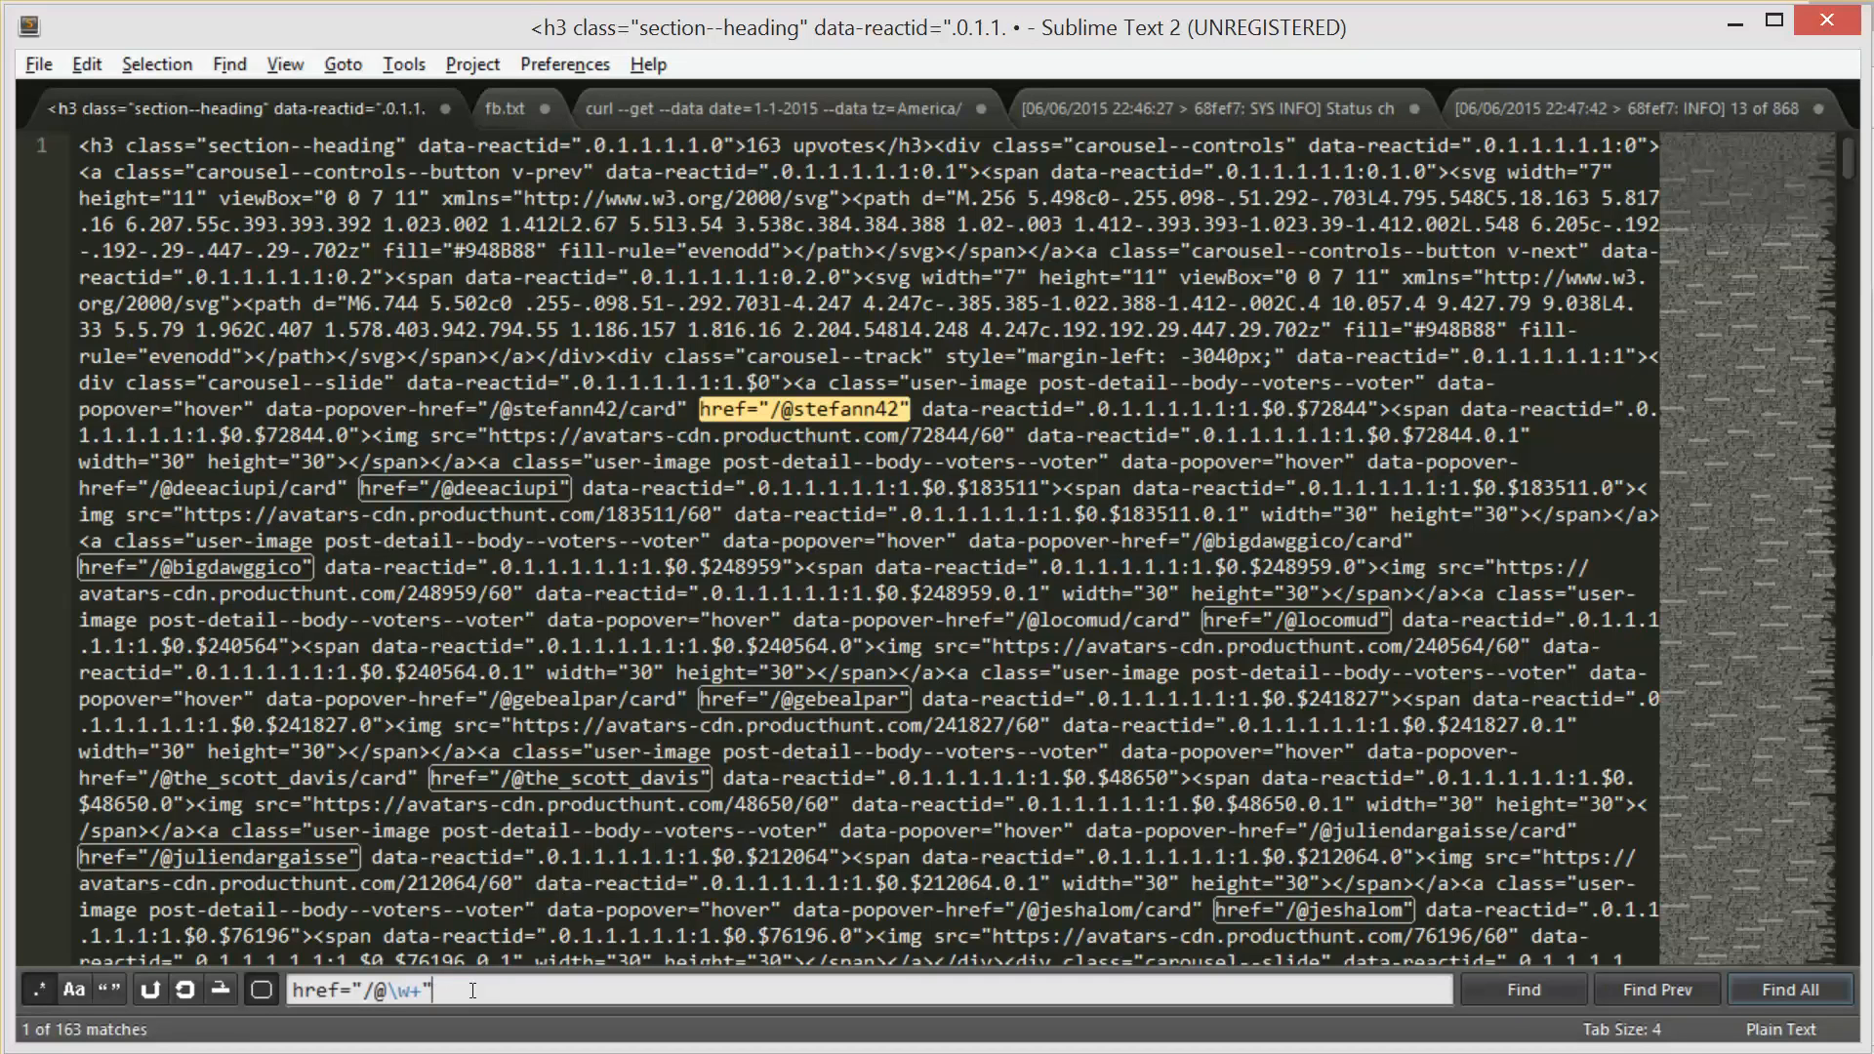
left_click(1766, 987)
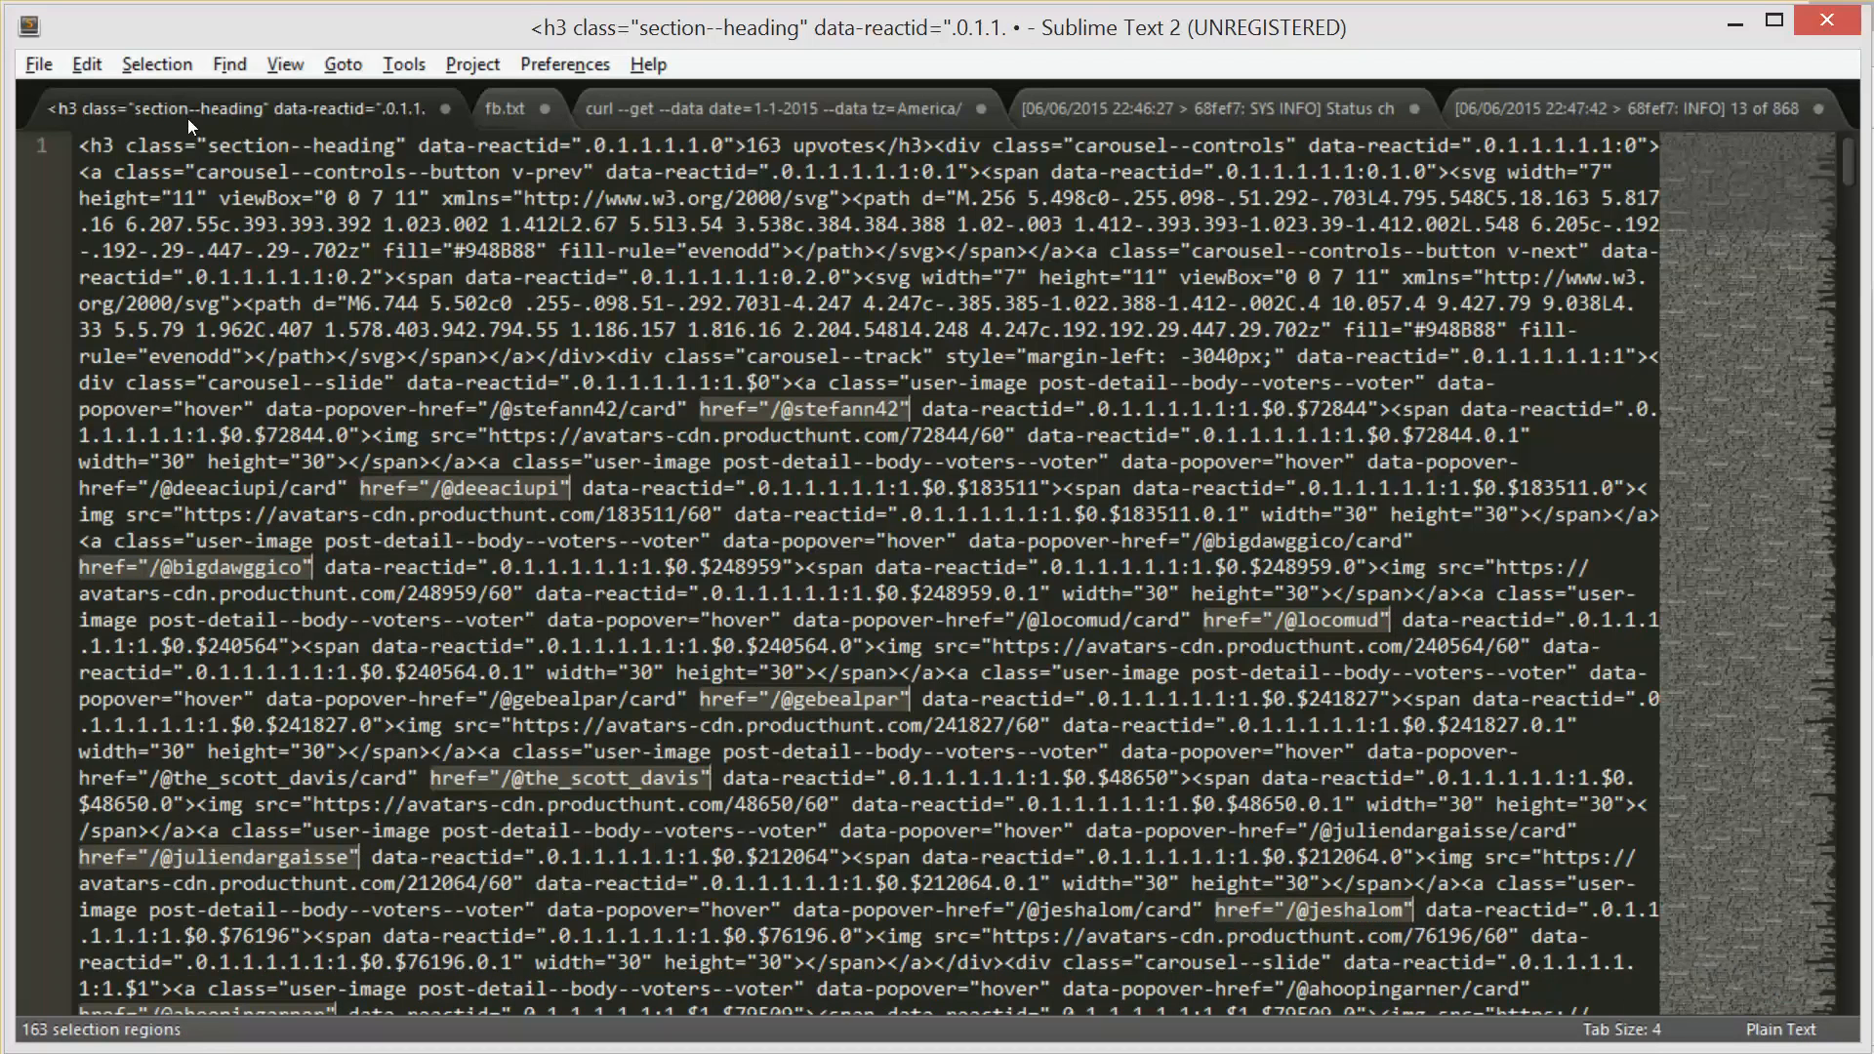
Step: Copy all the selected href matches and paste them into a new file
left_click(88, 65)
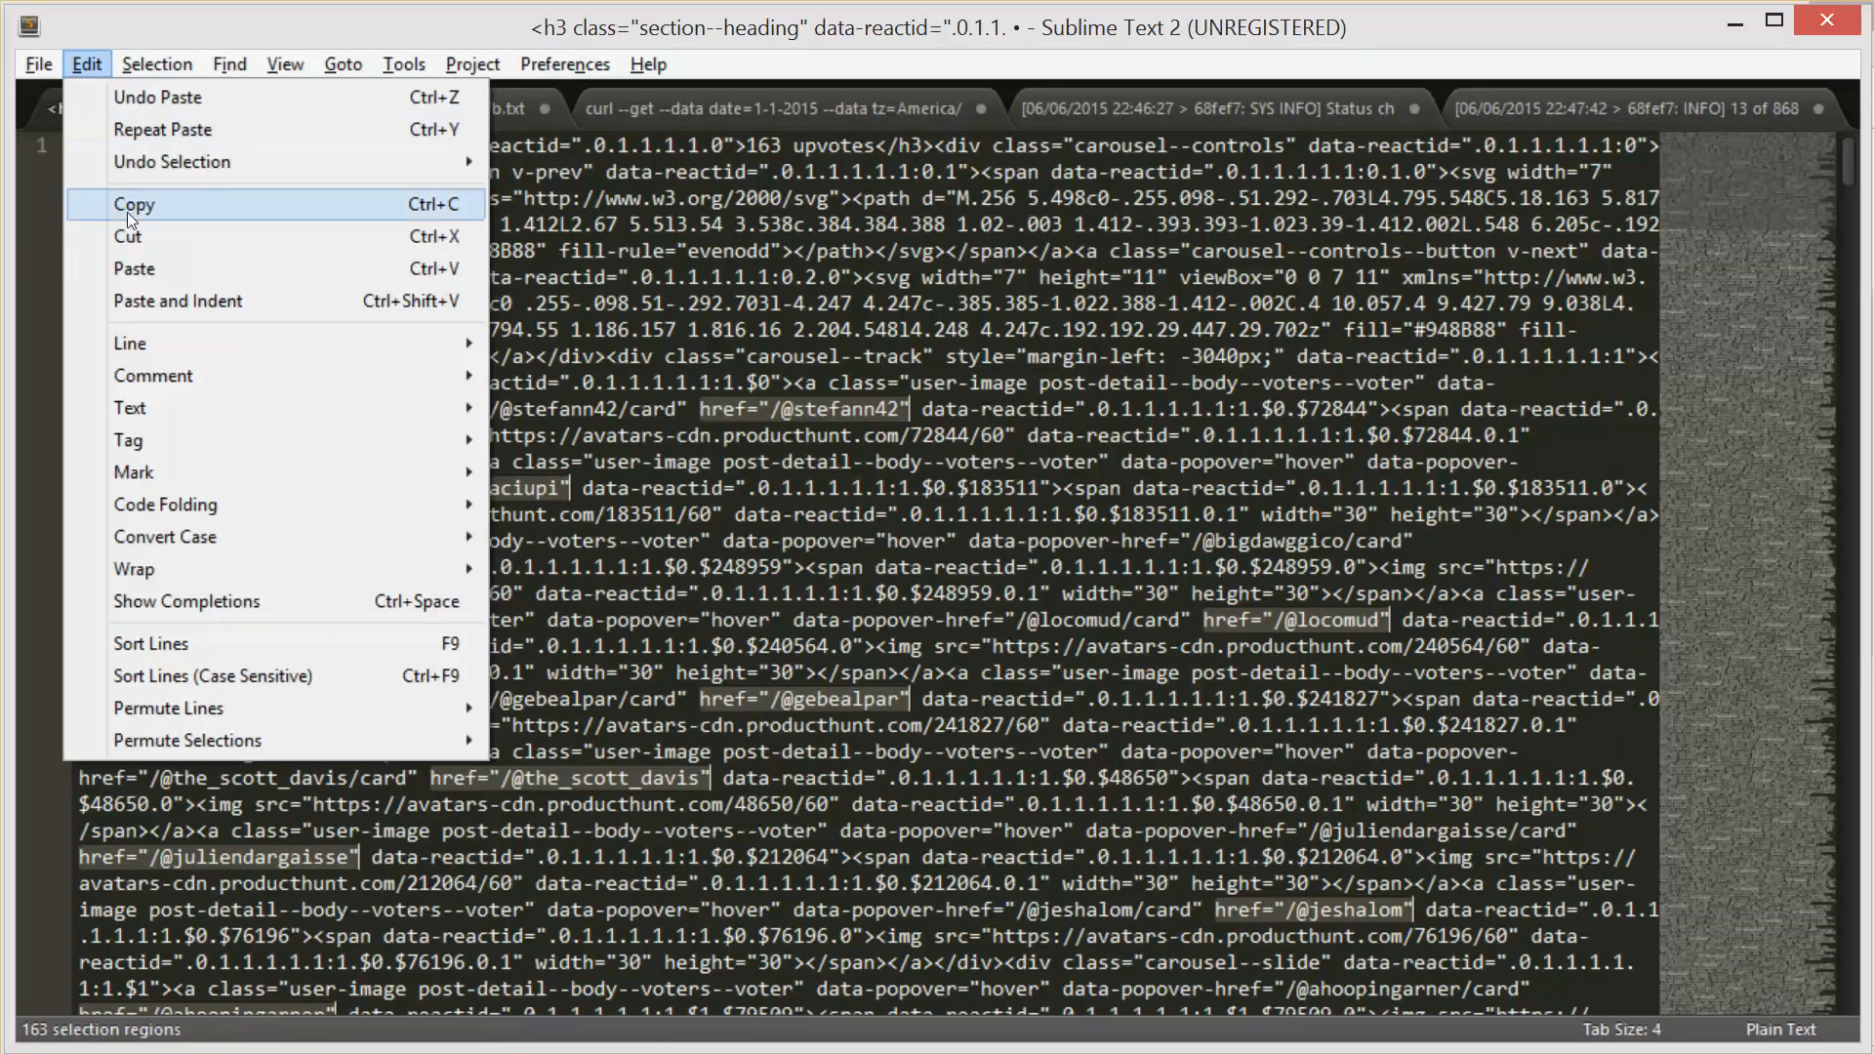
left_click(135, 204)
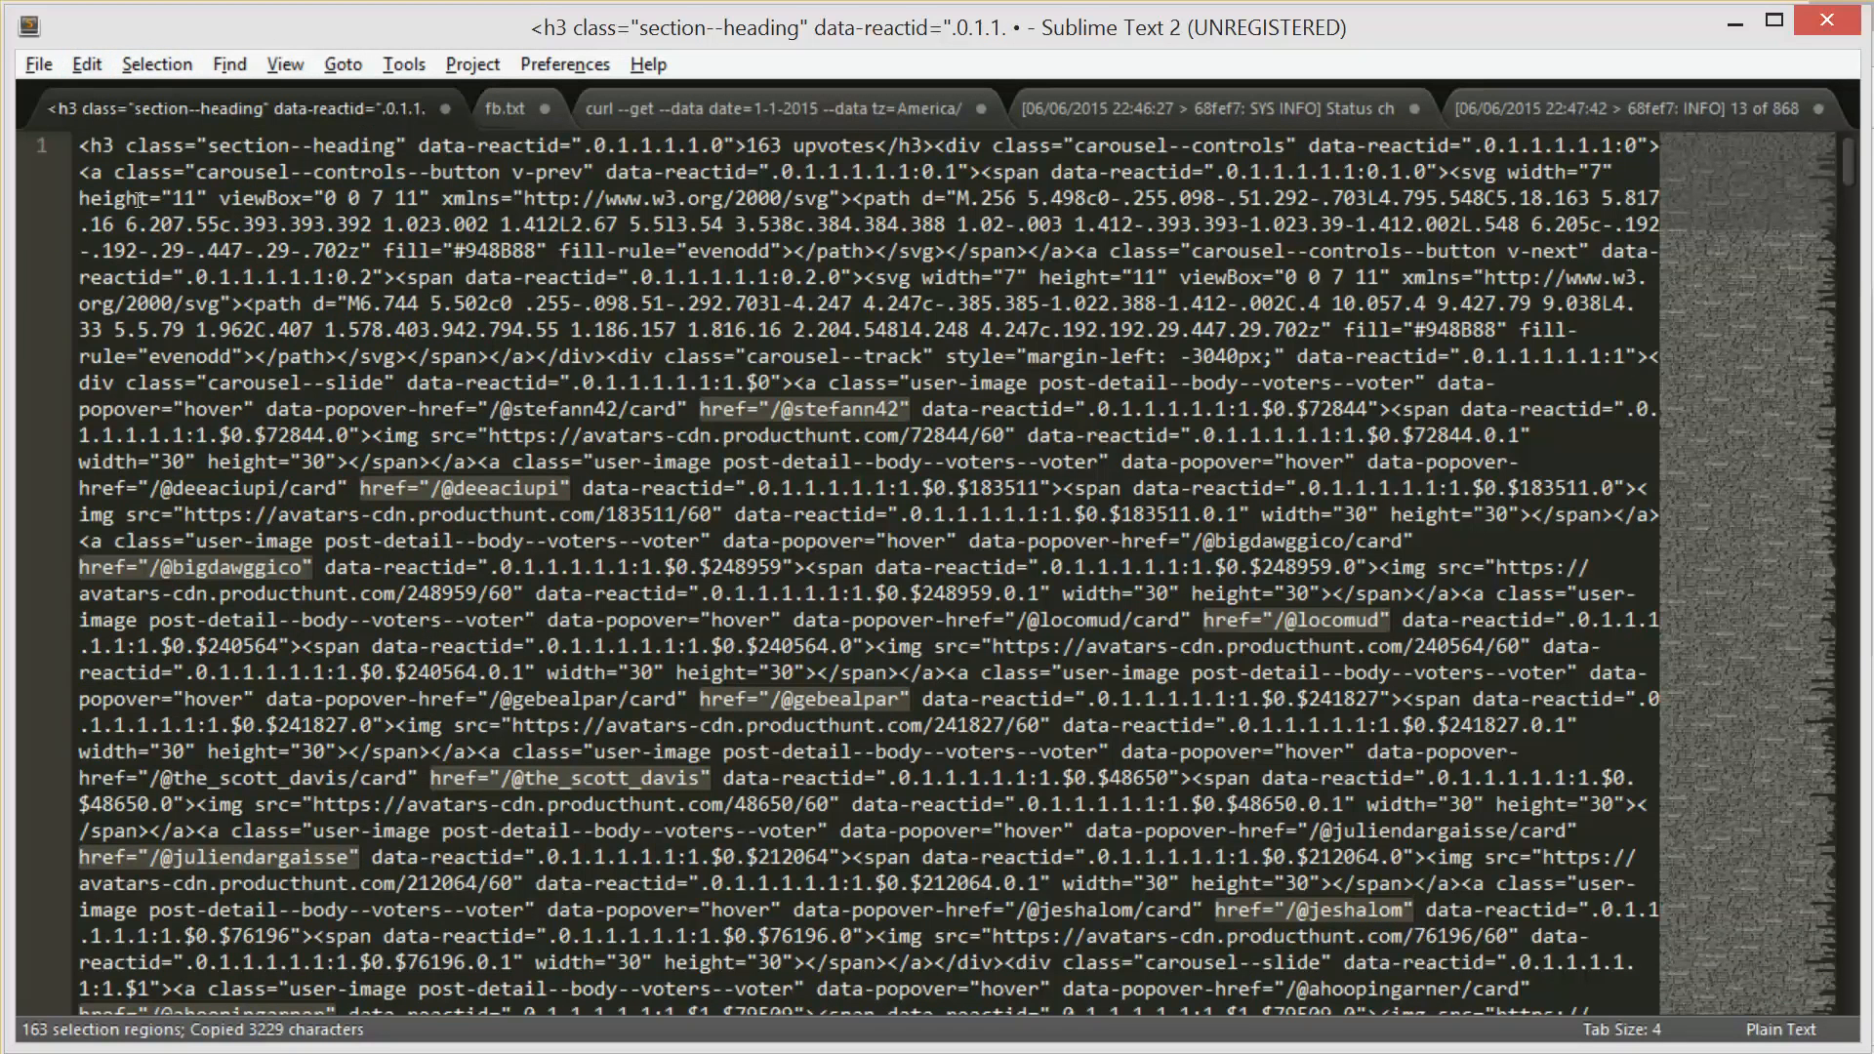
key("ctrl+n")
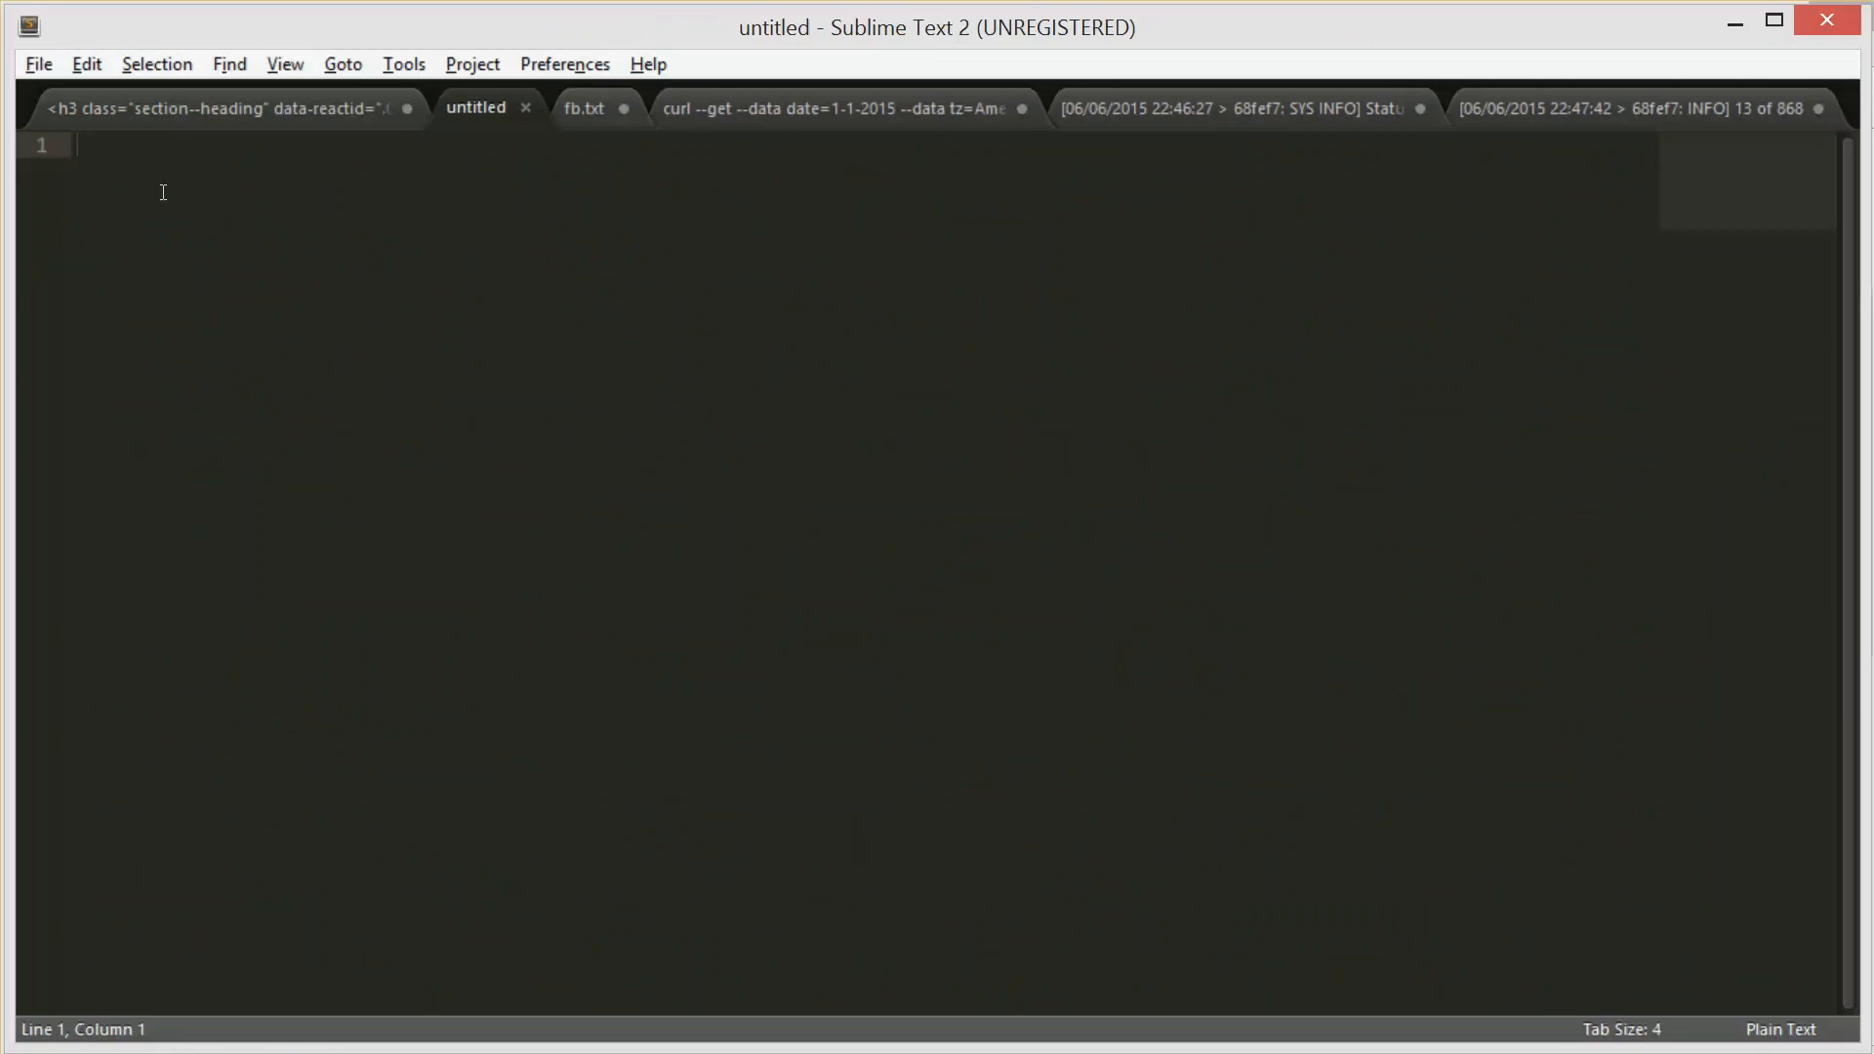
key("ctrl+v")
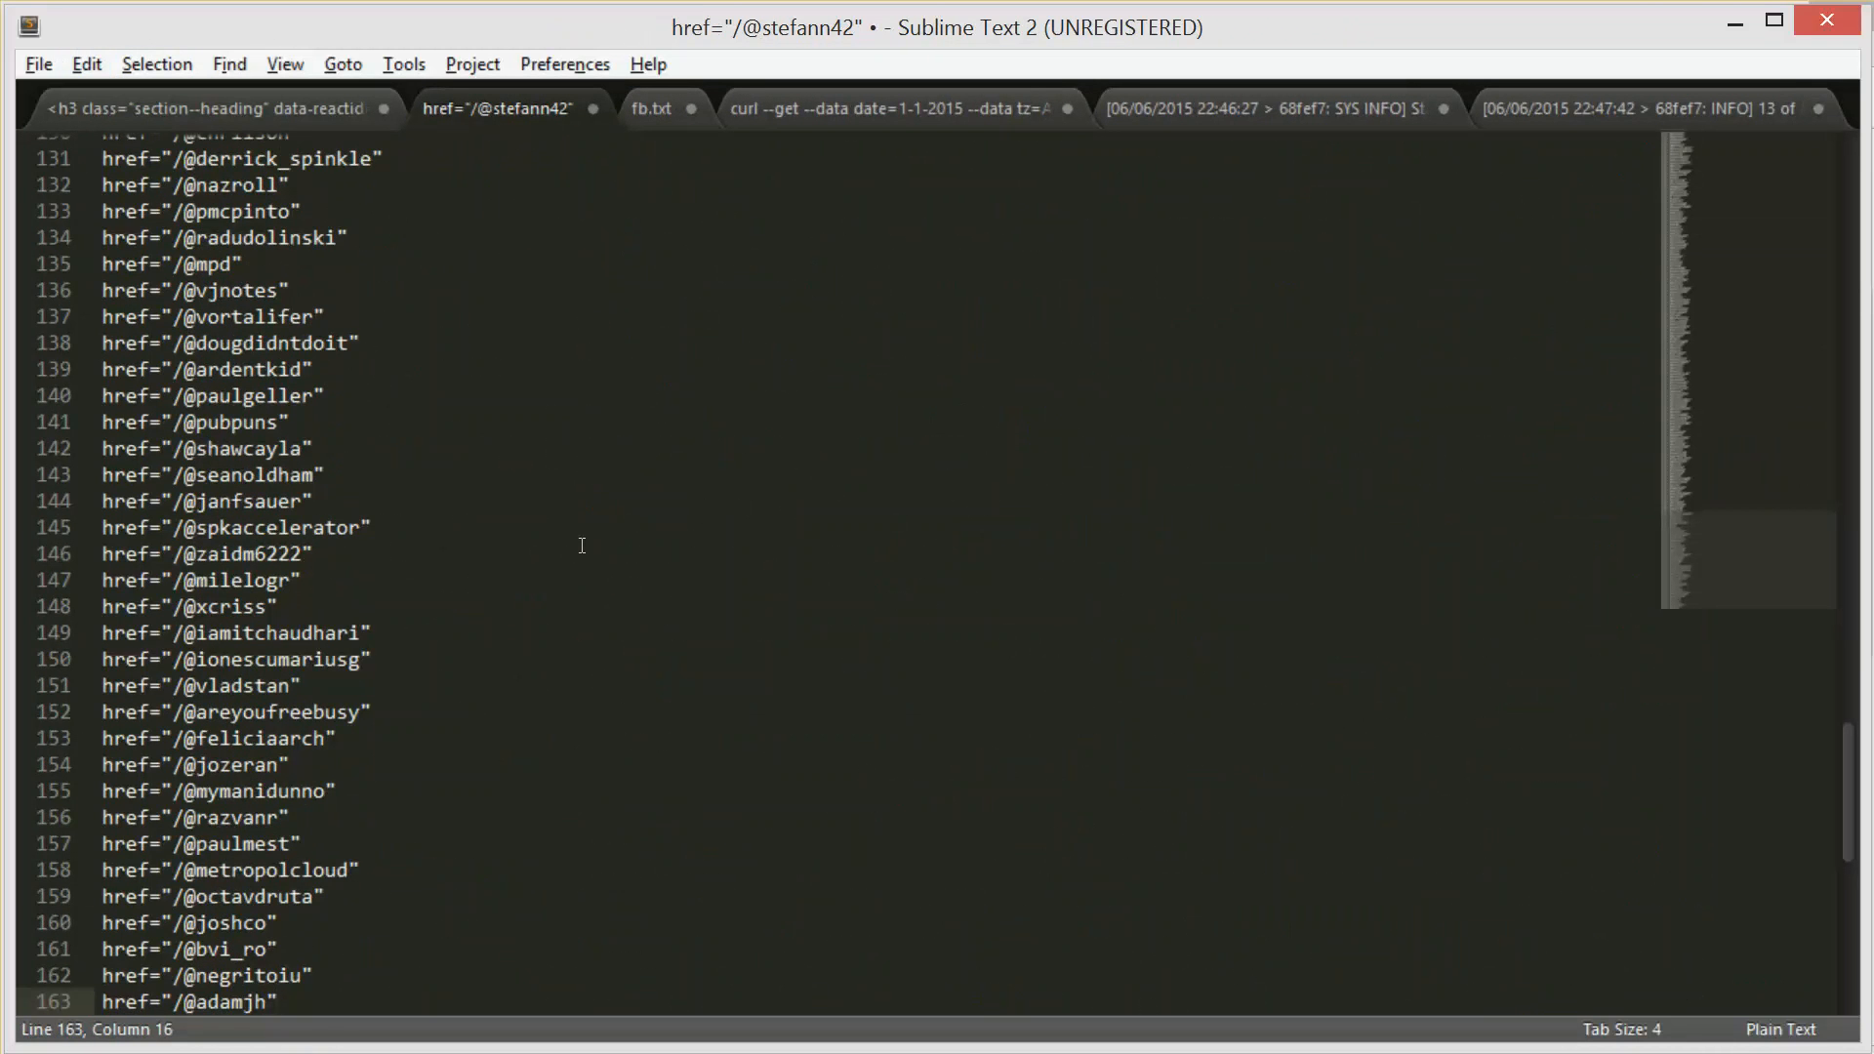
scroll(581, 545, "up", 20)
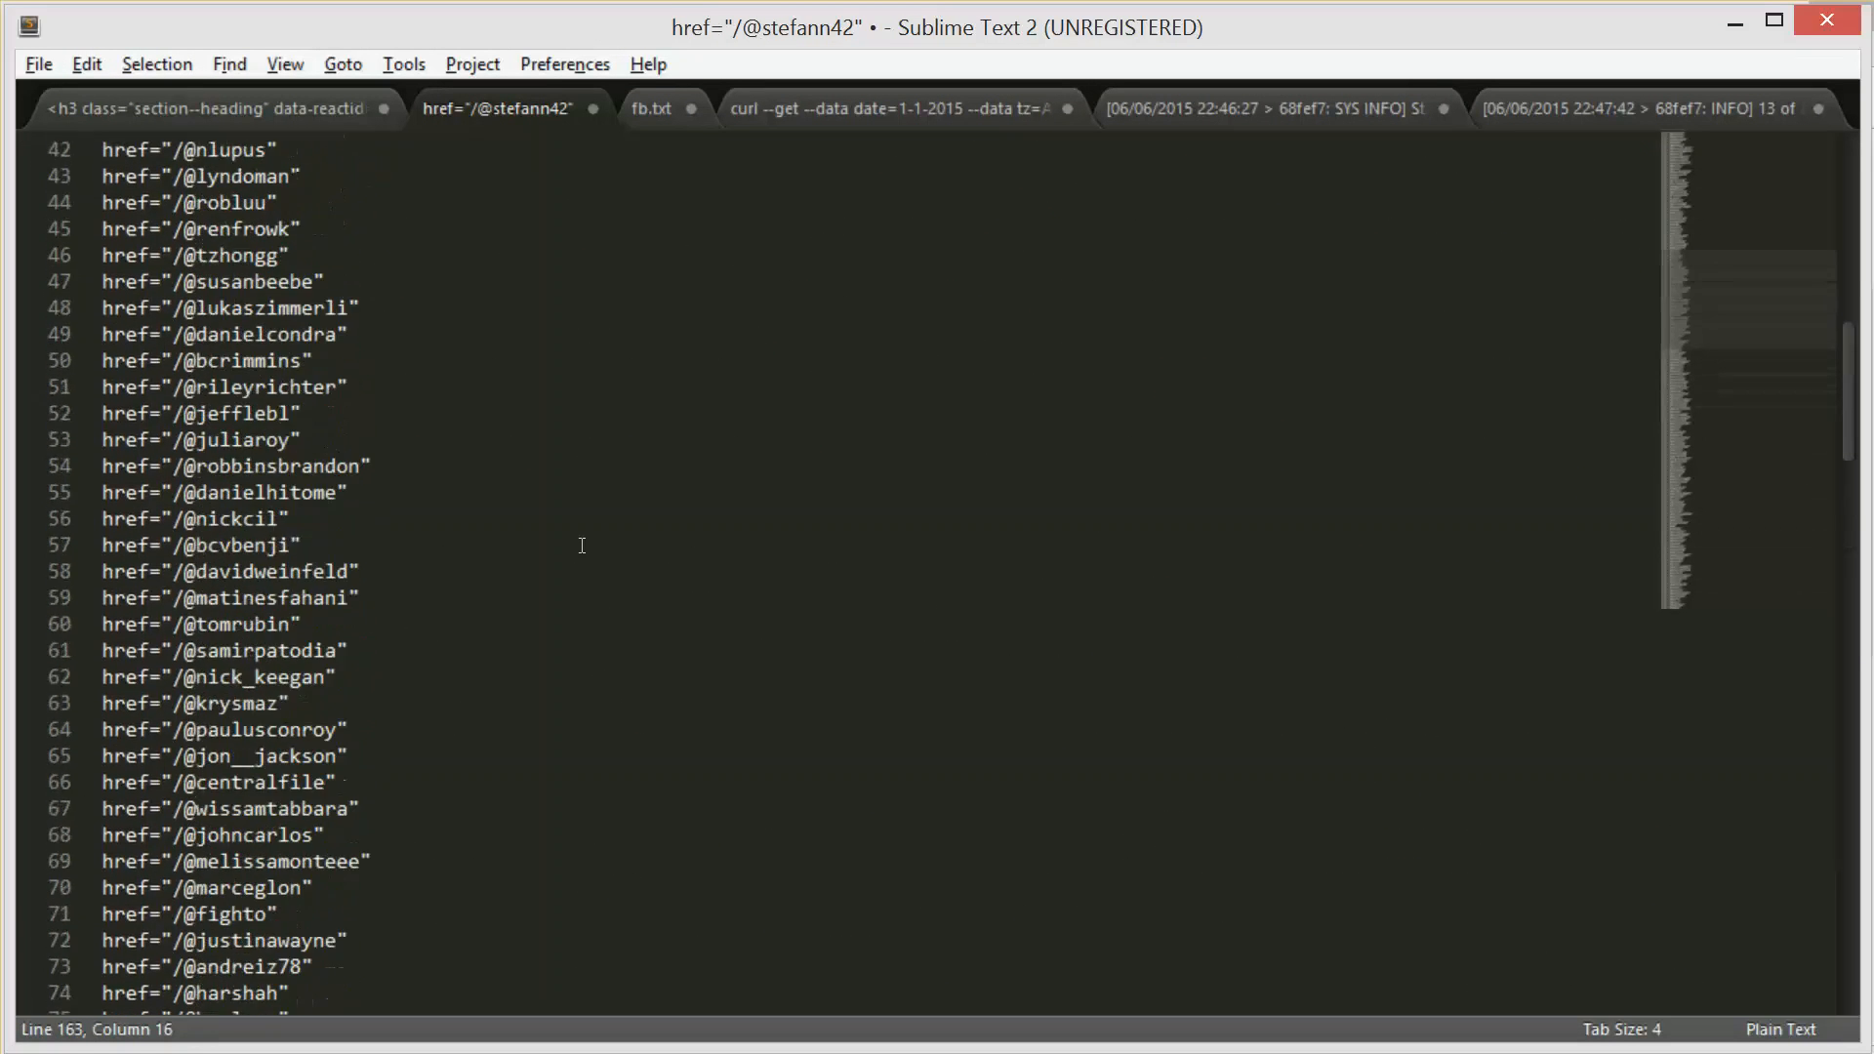
scroll(582, 545, "up", 1)
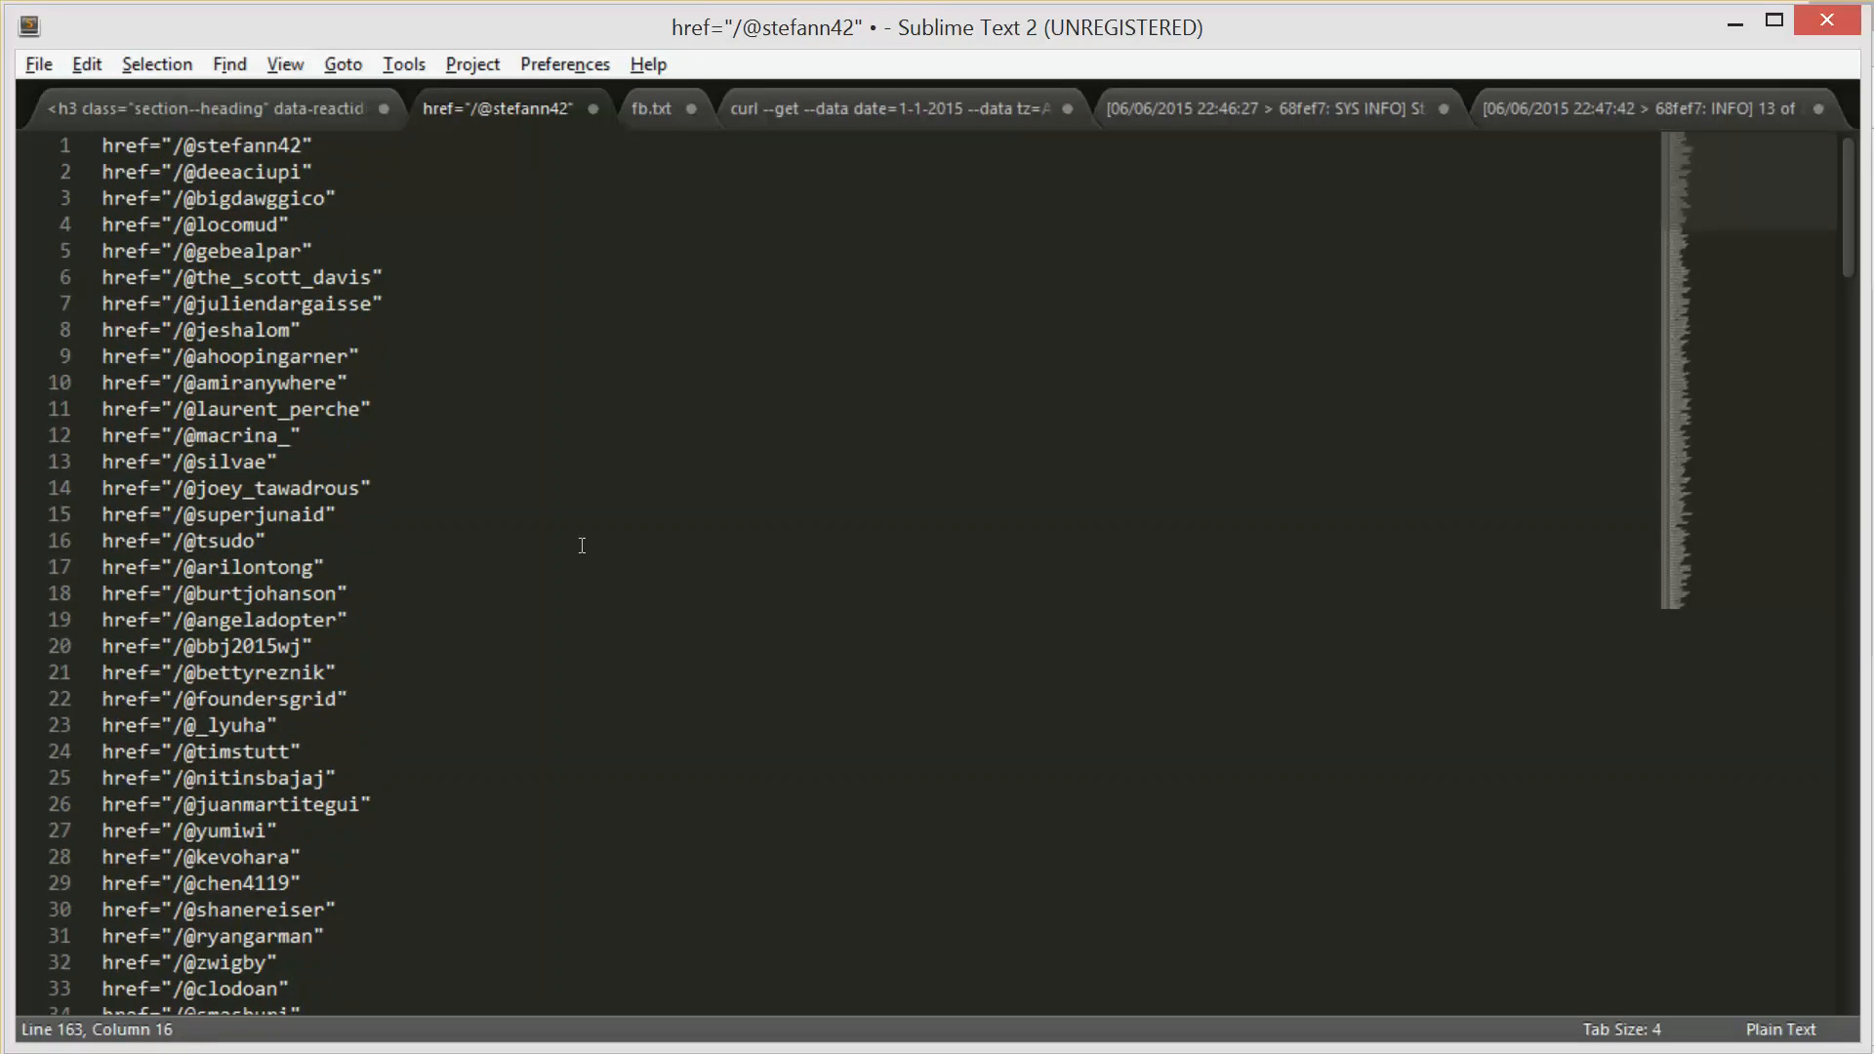
Step: Remove the href="/ prefix from every line by replacing all its occurrences with nothing
key("ctrl+f")
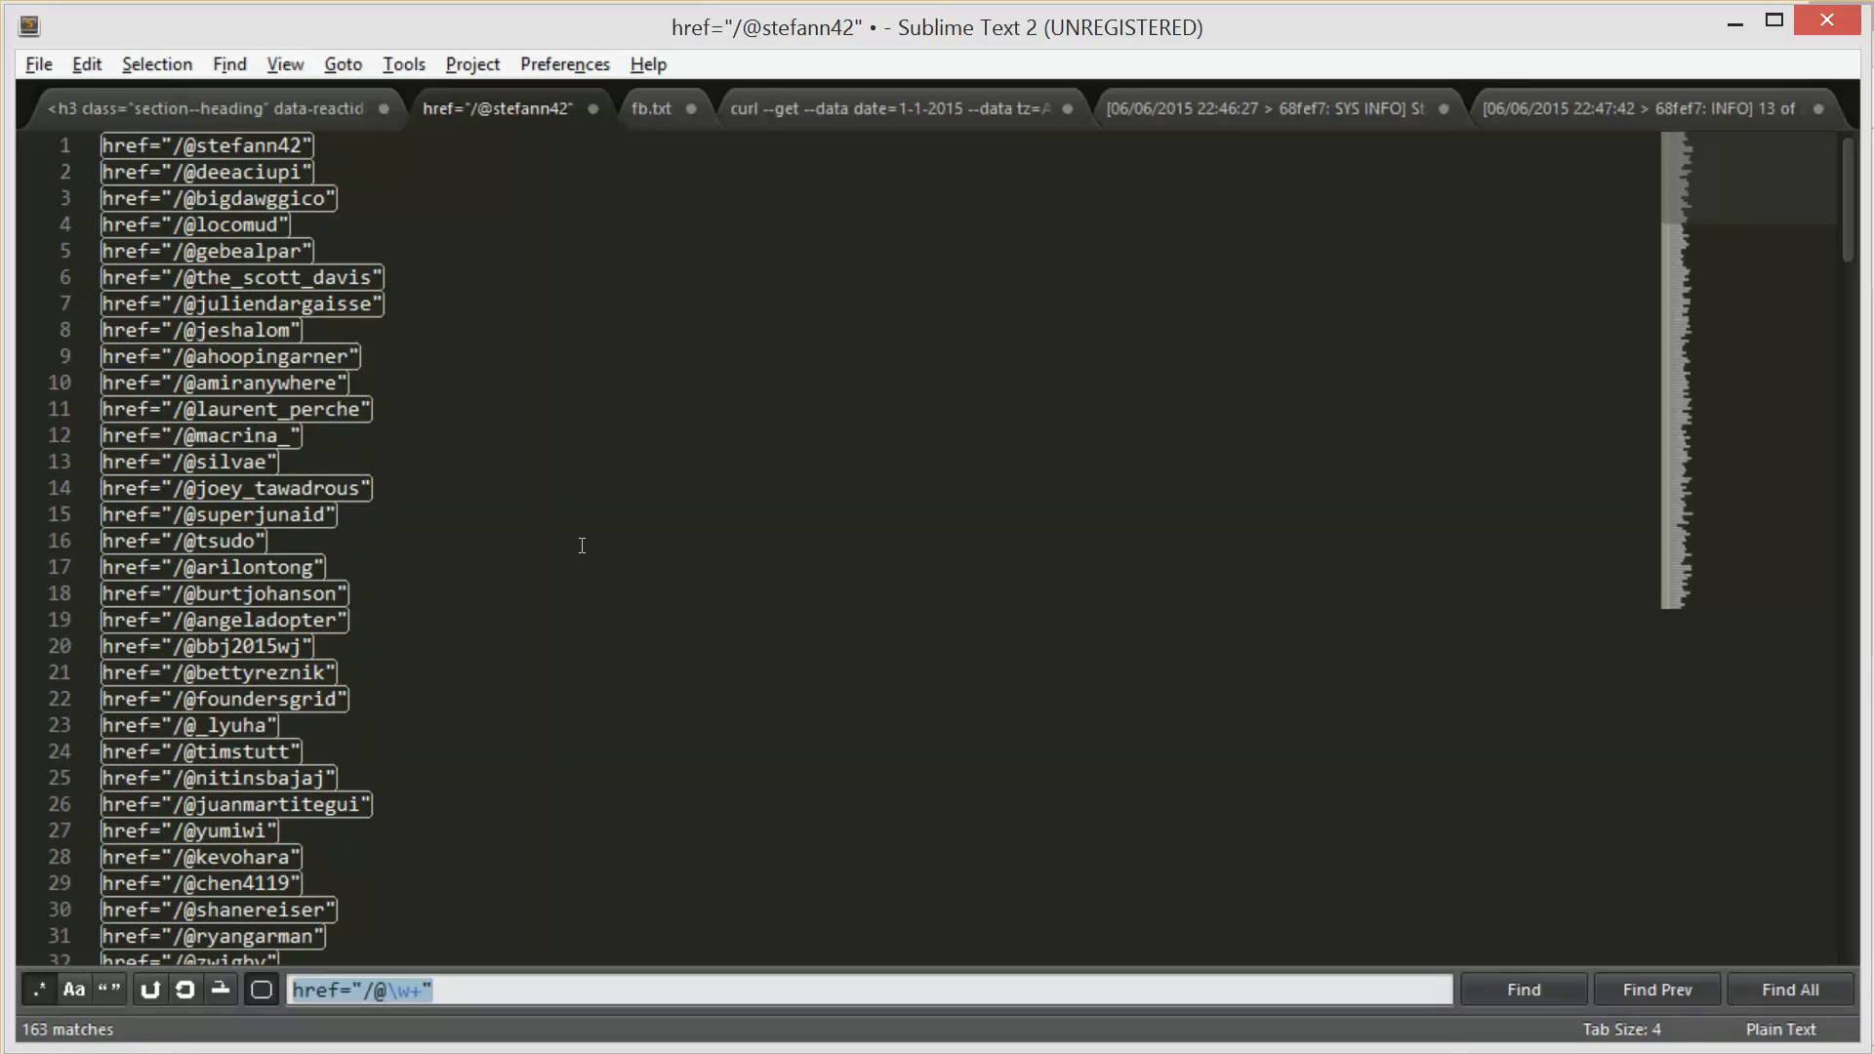
left_click(94, 64)
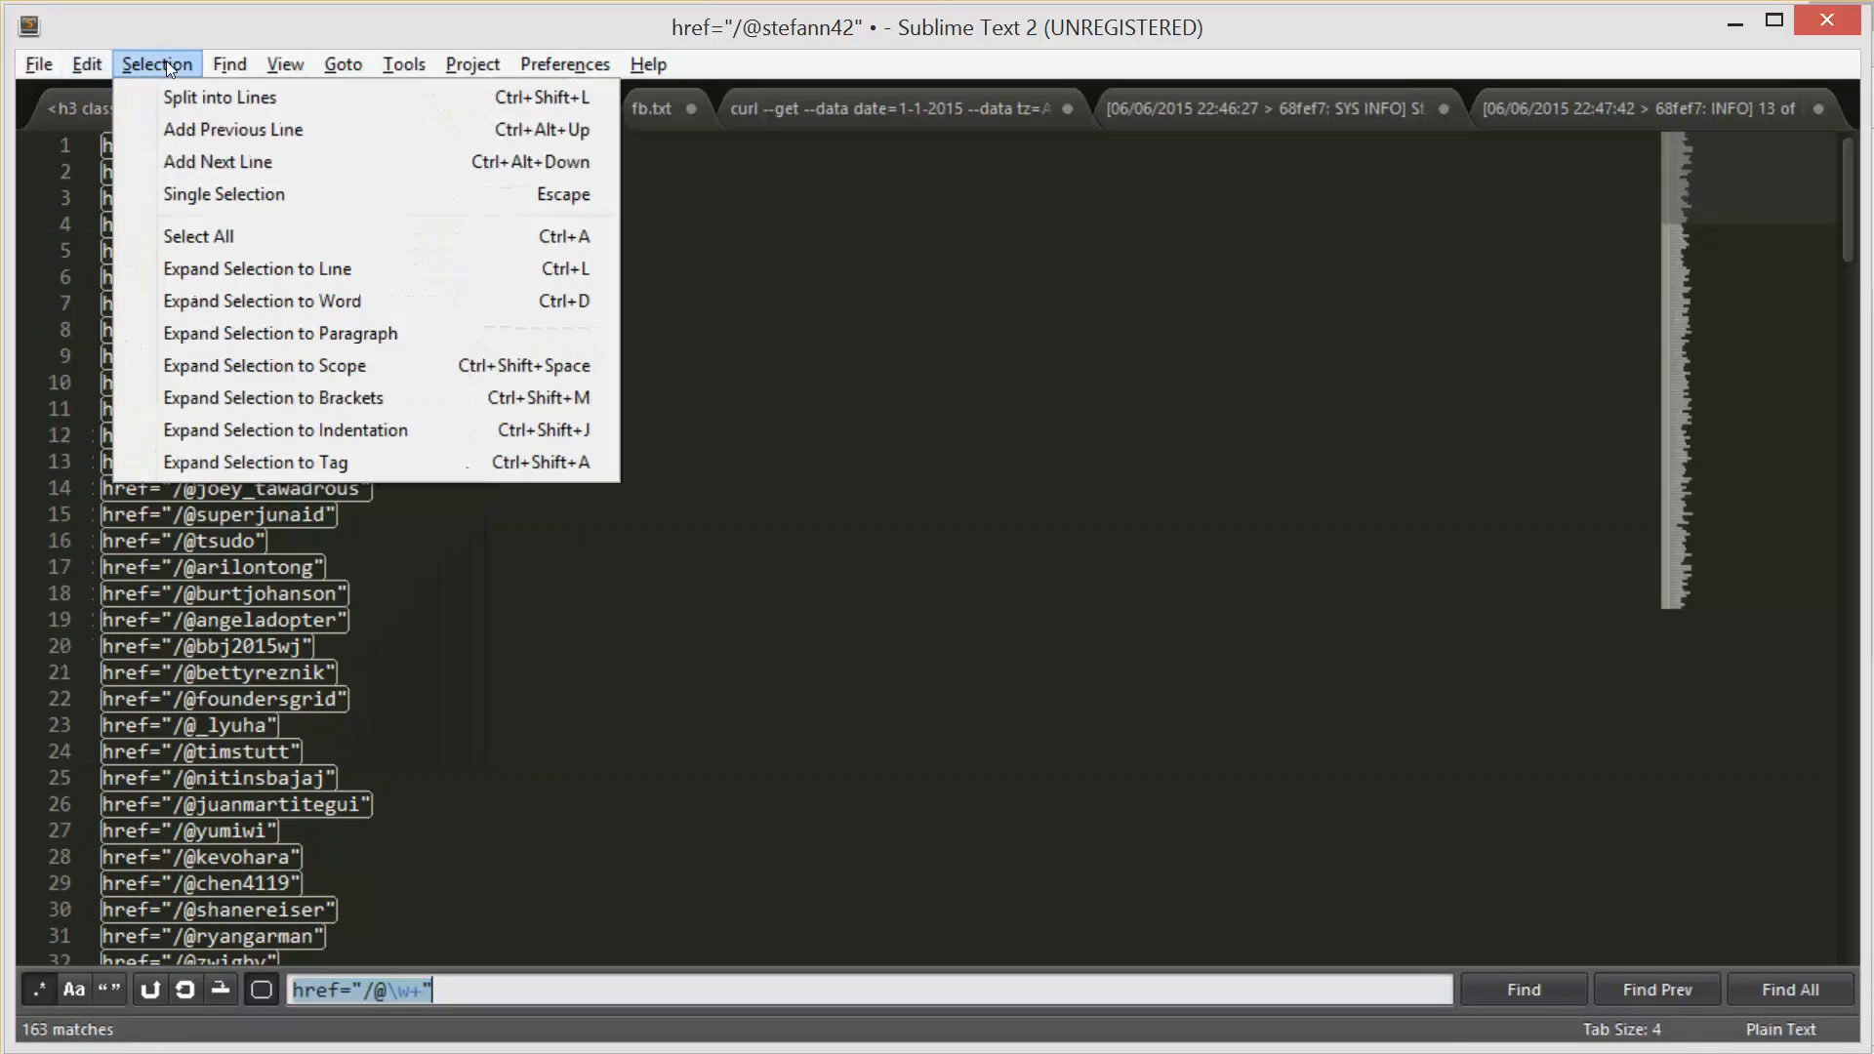
left_click(285, 236)
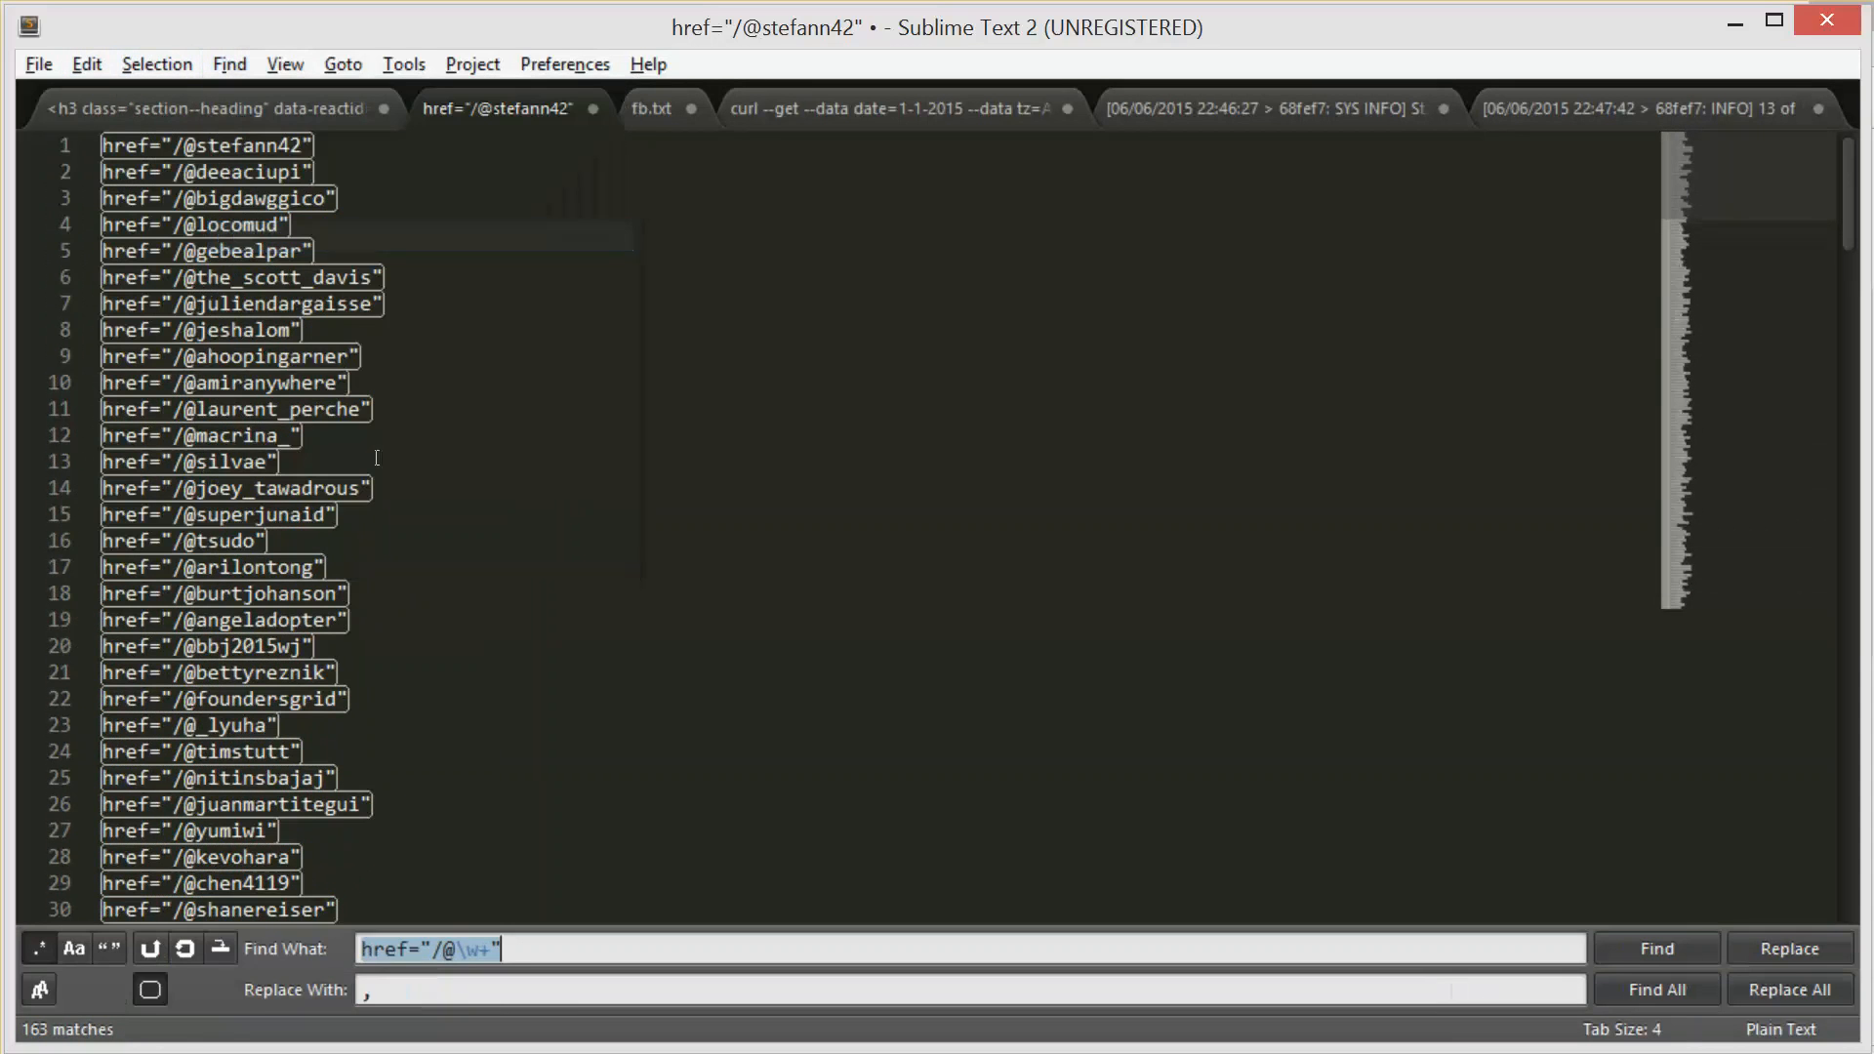
type("href")
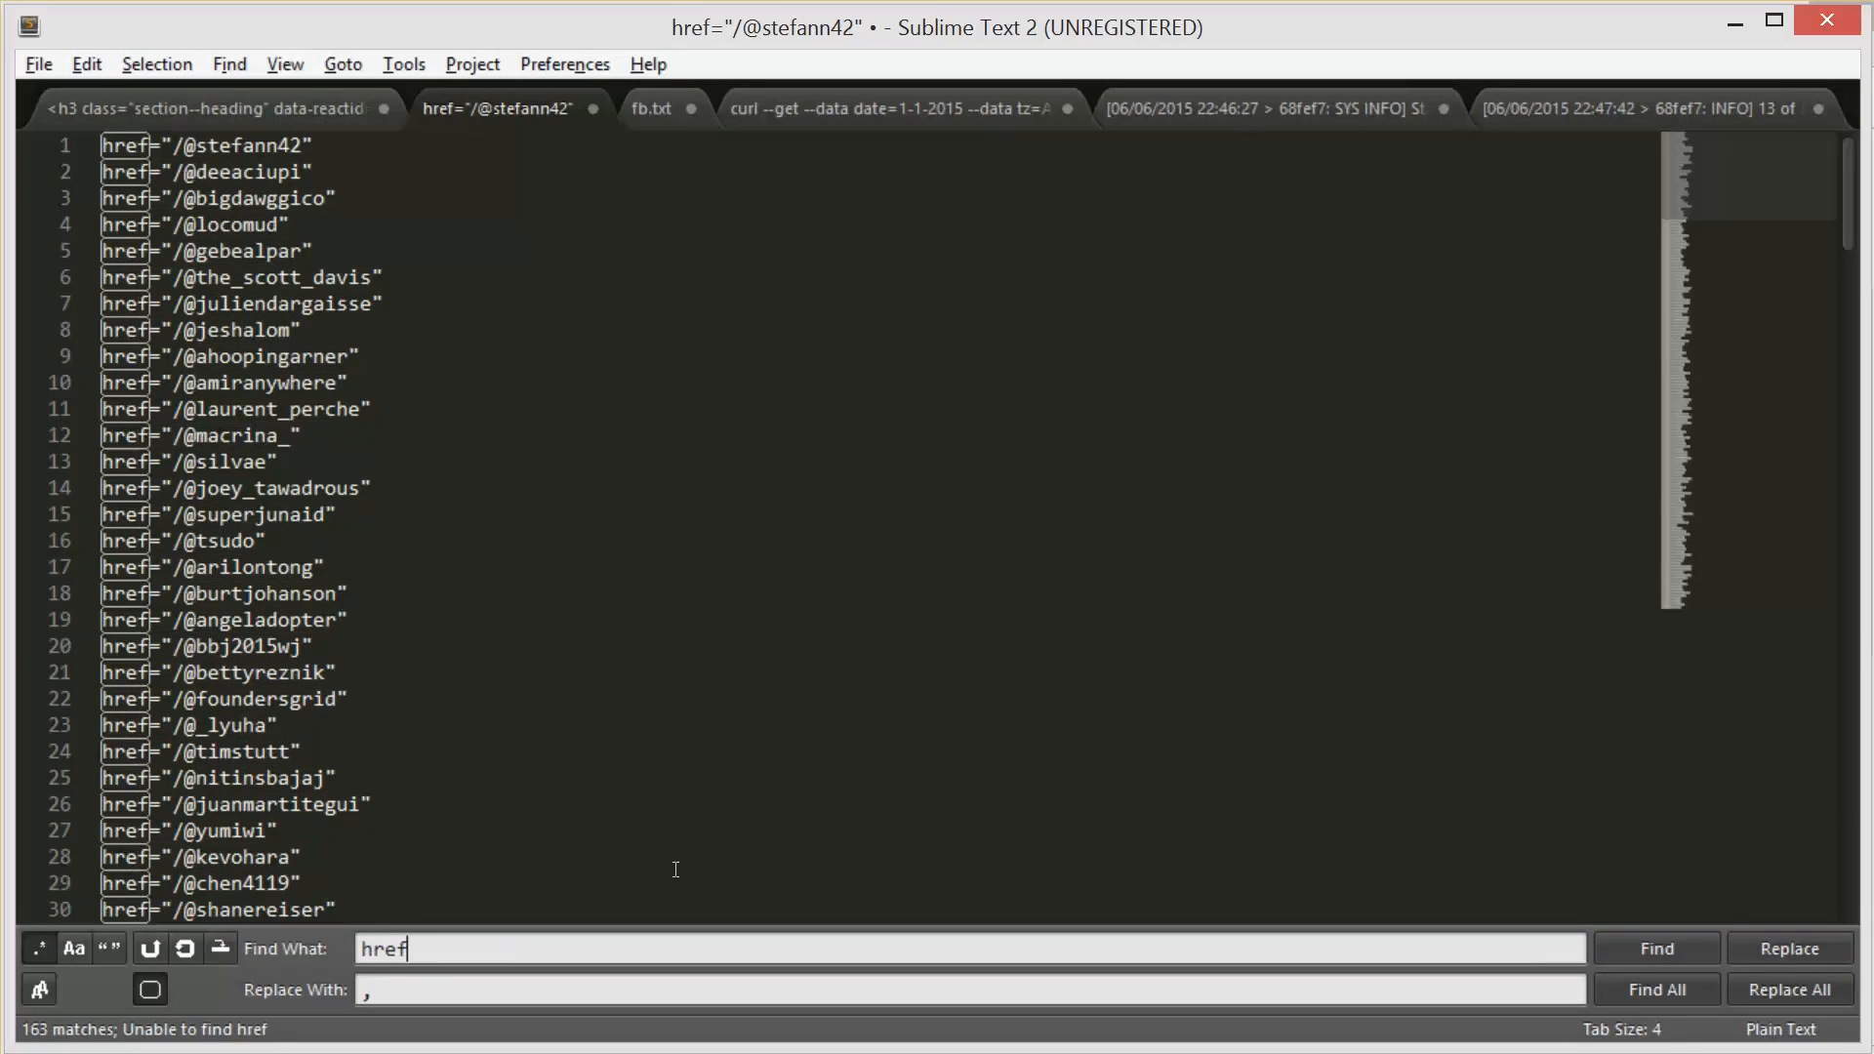
type("=\"/")
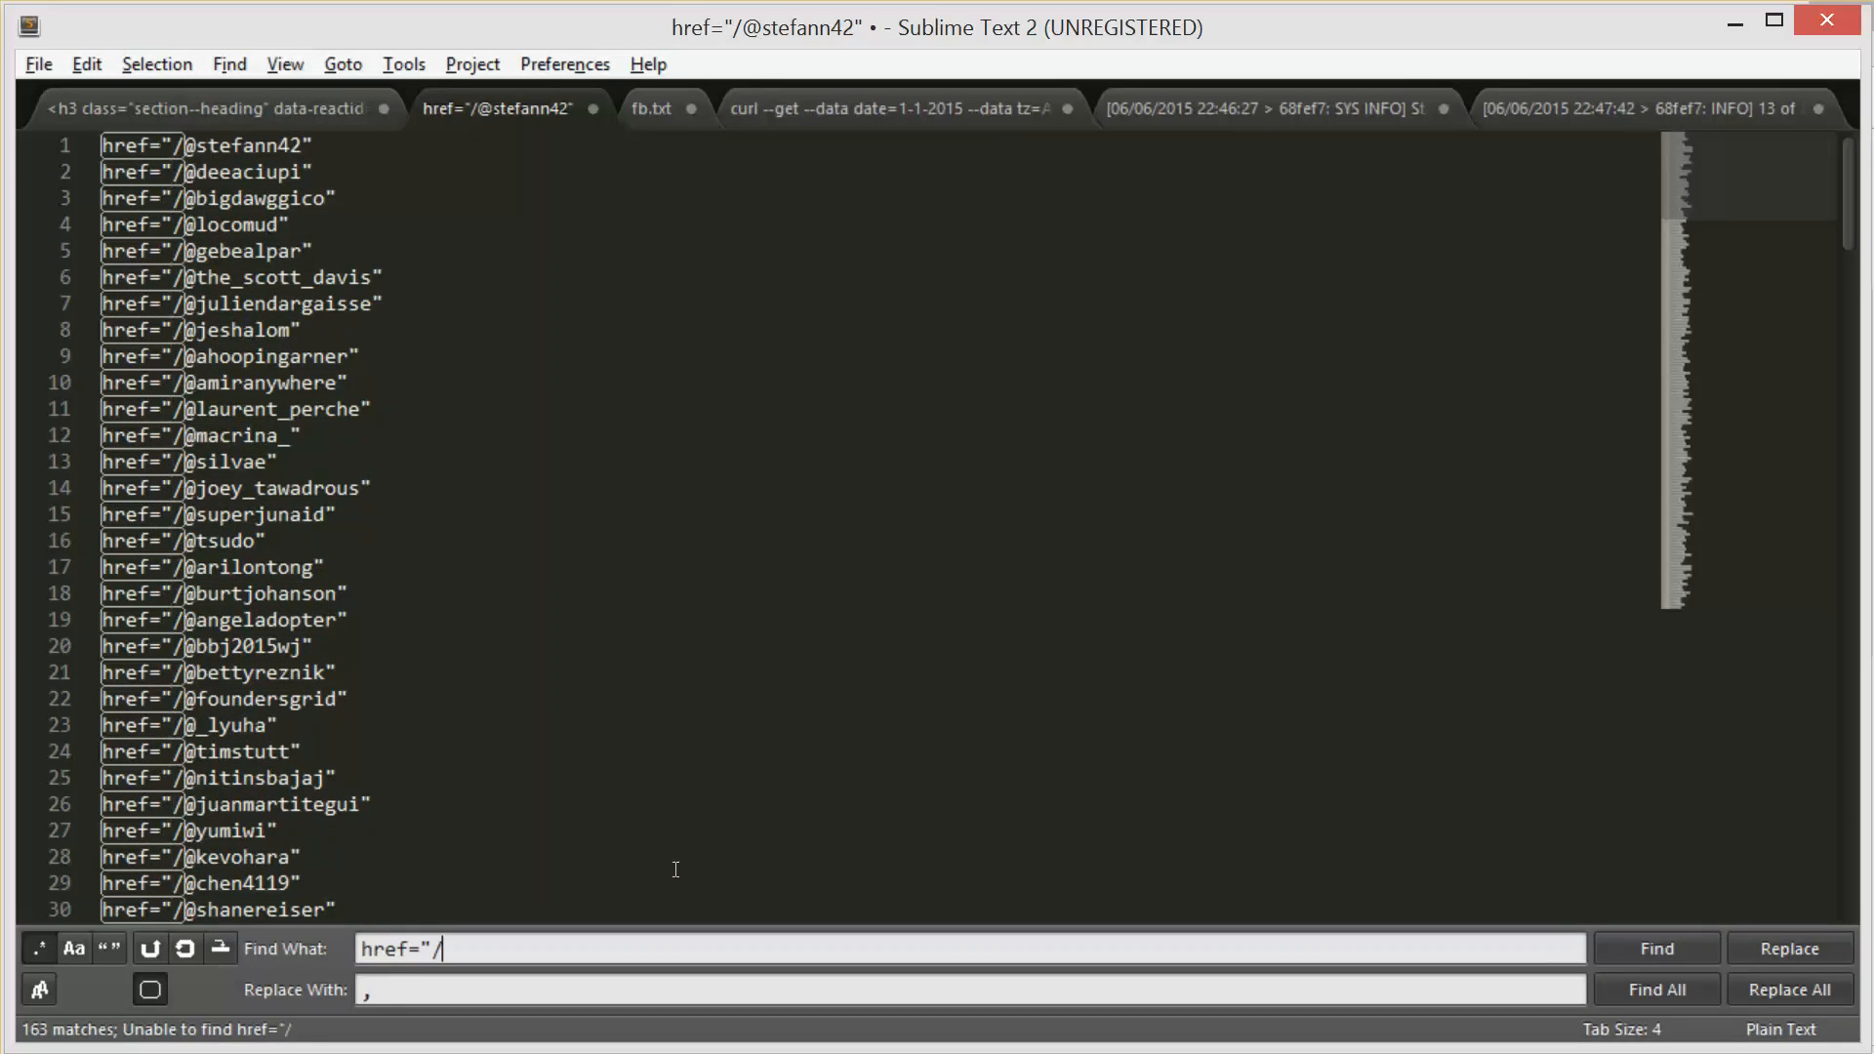
key("Tab")
key("BackSpace")
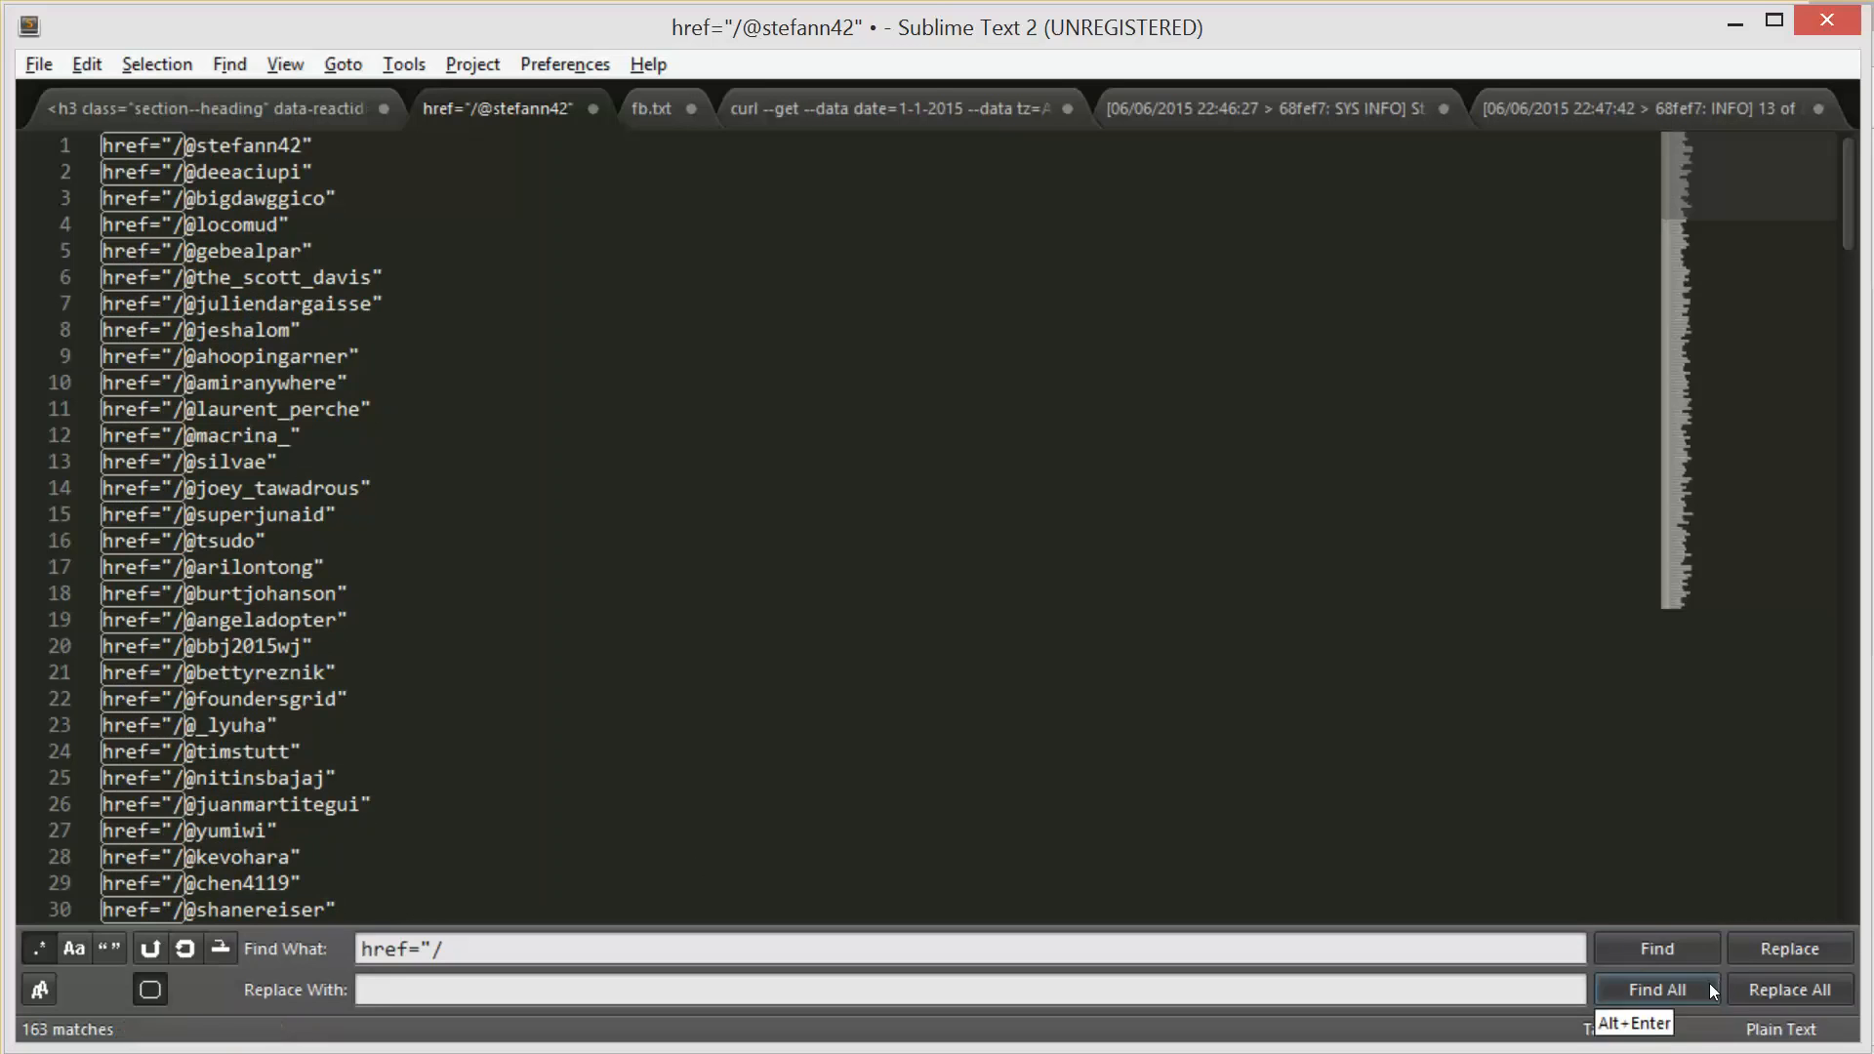
left_click(1747, 992)
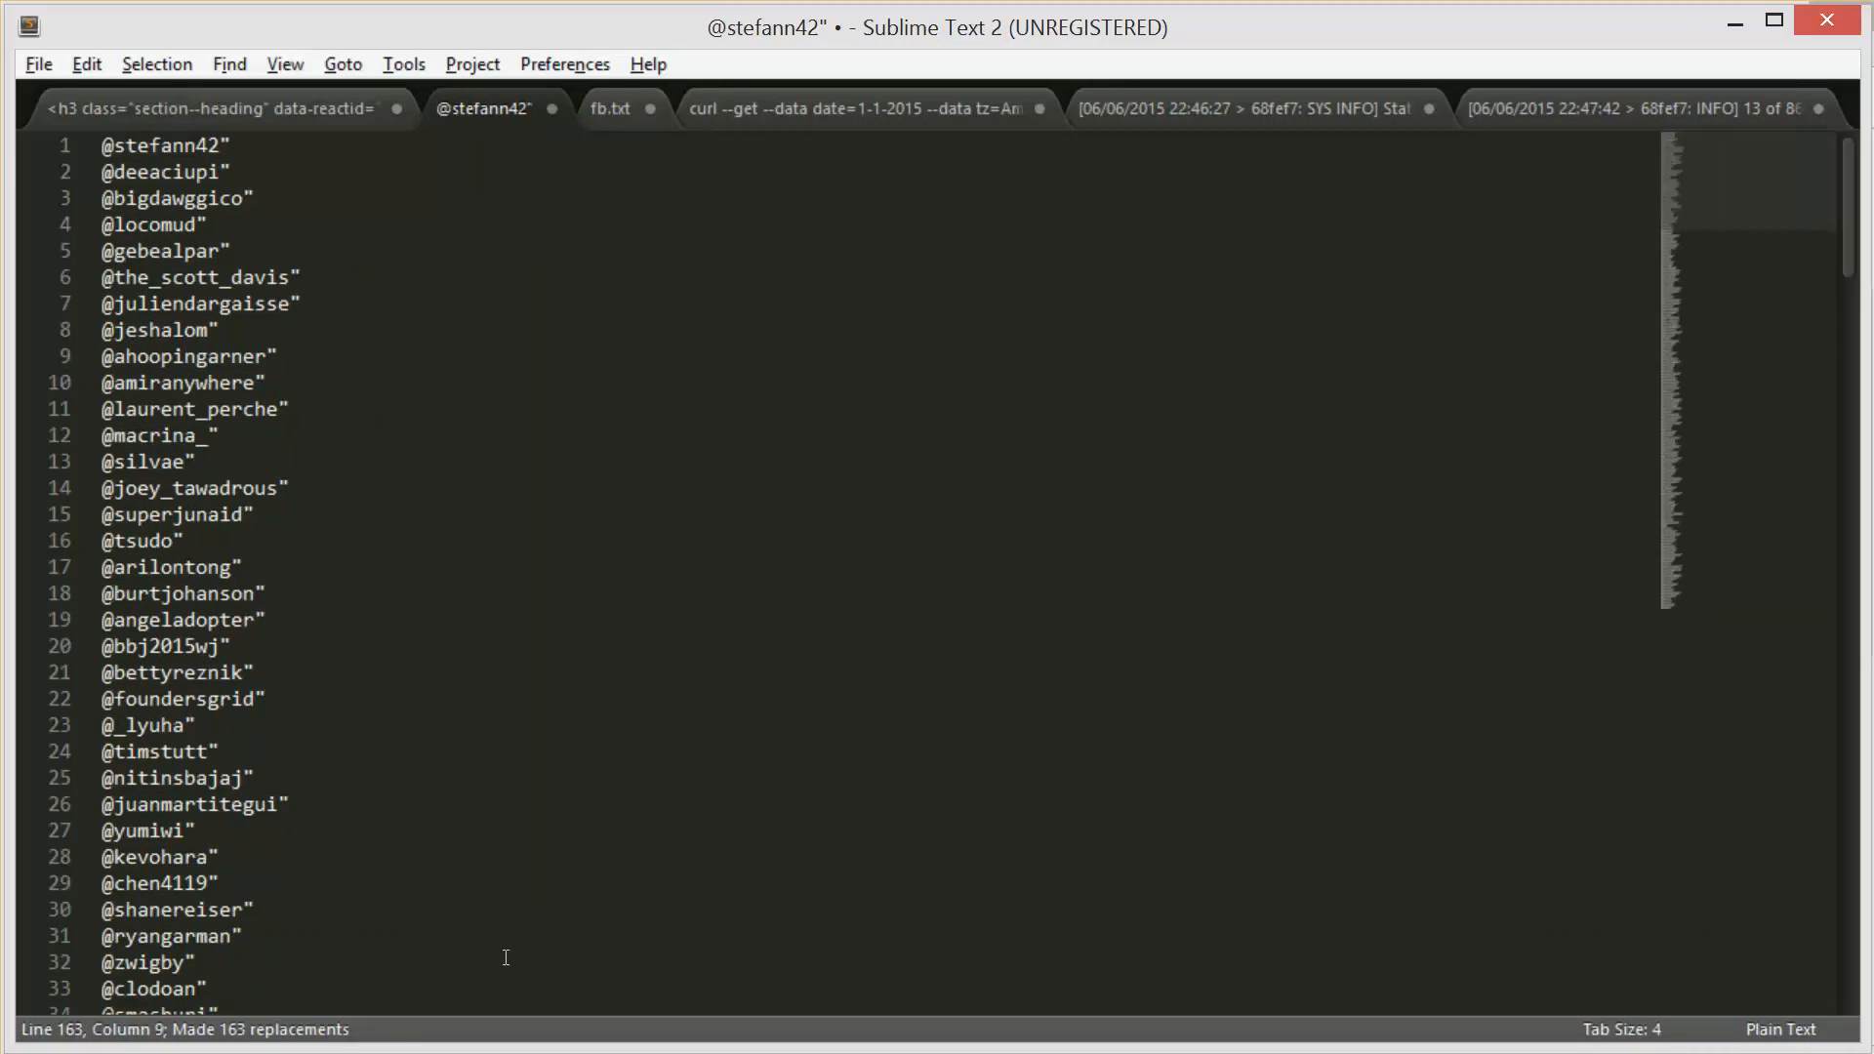
Step: Remove the trailing quotation mark from every handle by replacing all " characters with nothing
key("ctrl+h")
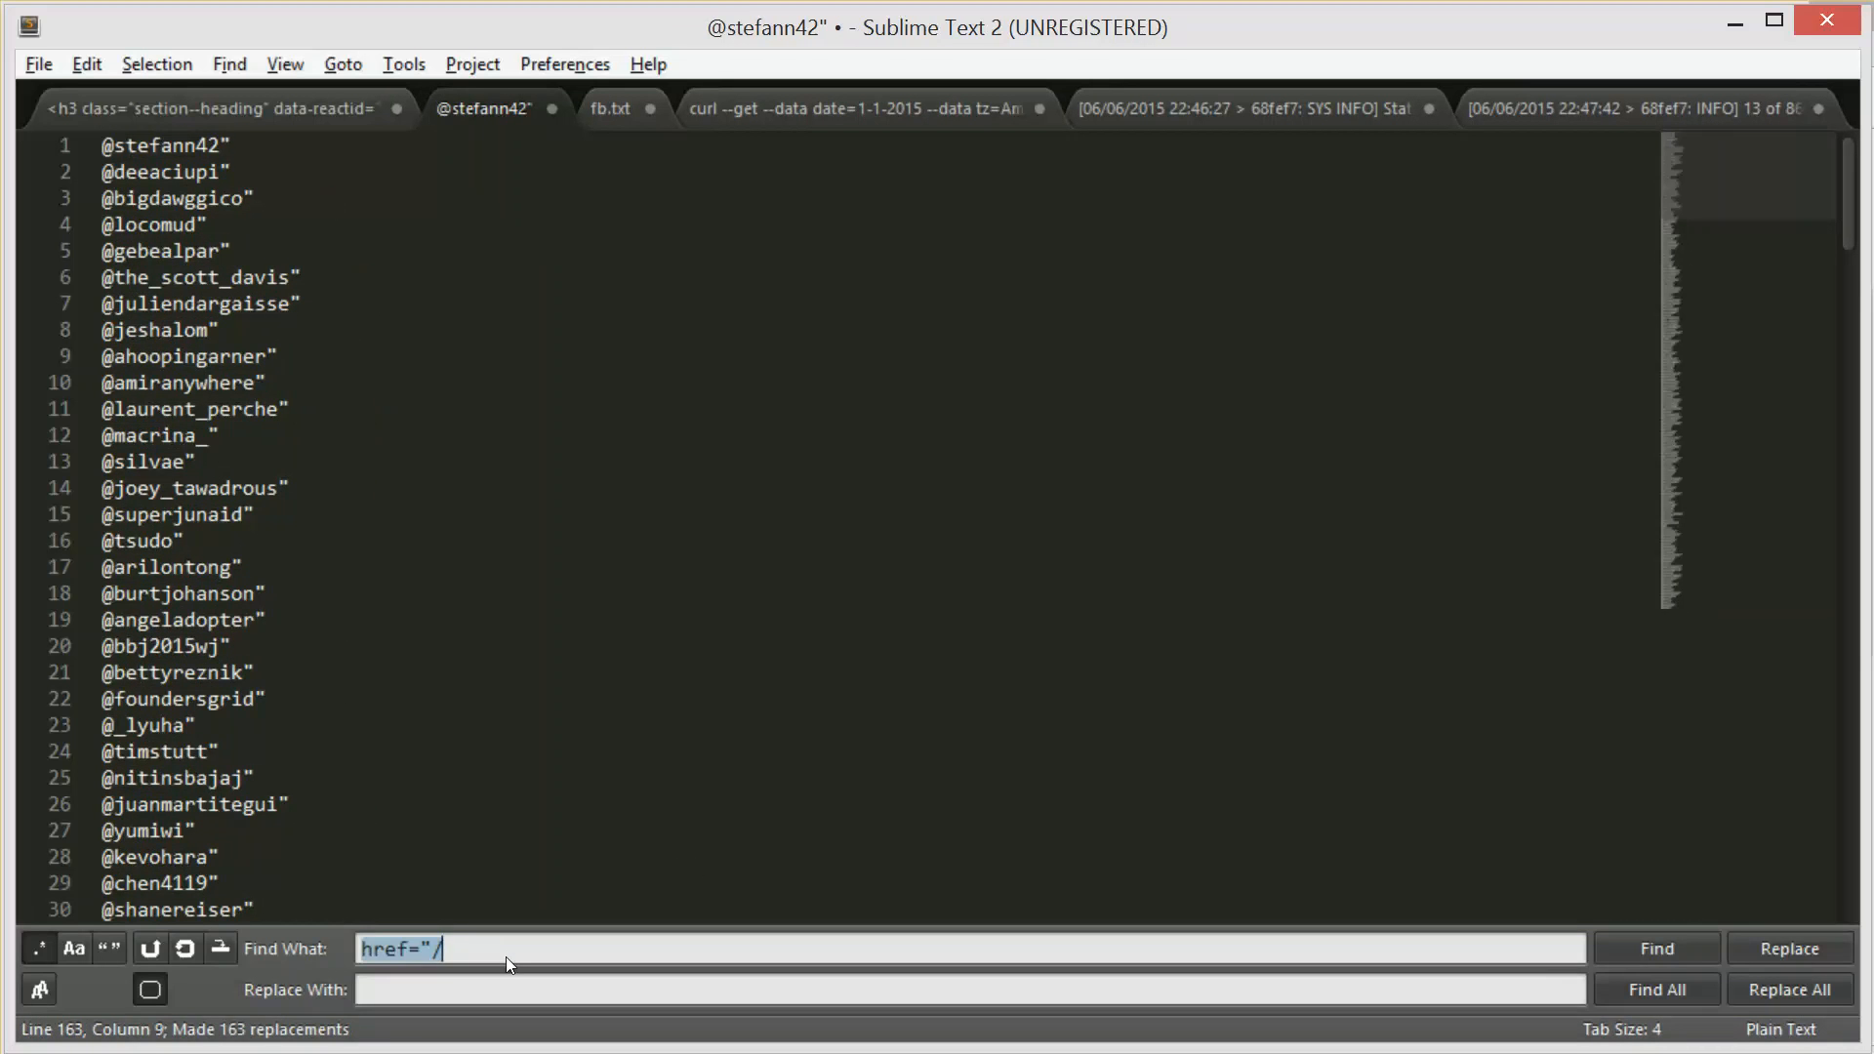
type("\"")
key("Tab")
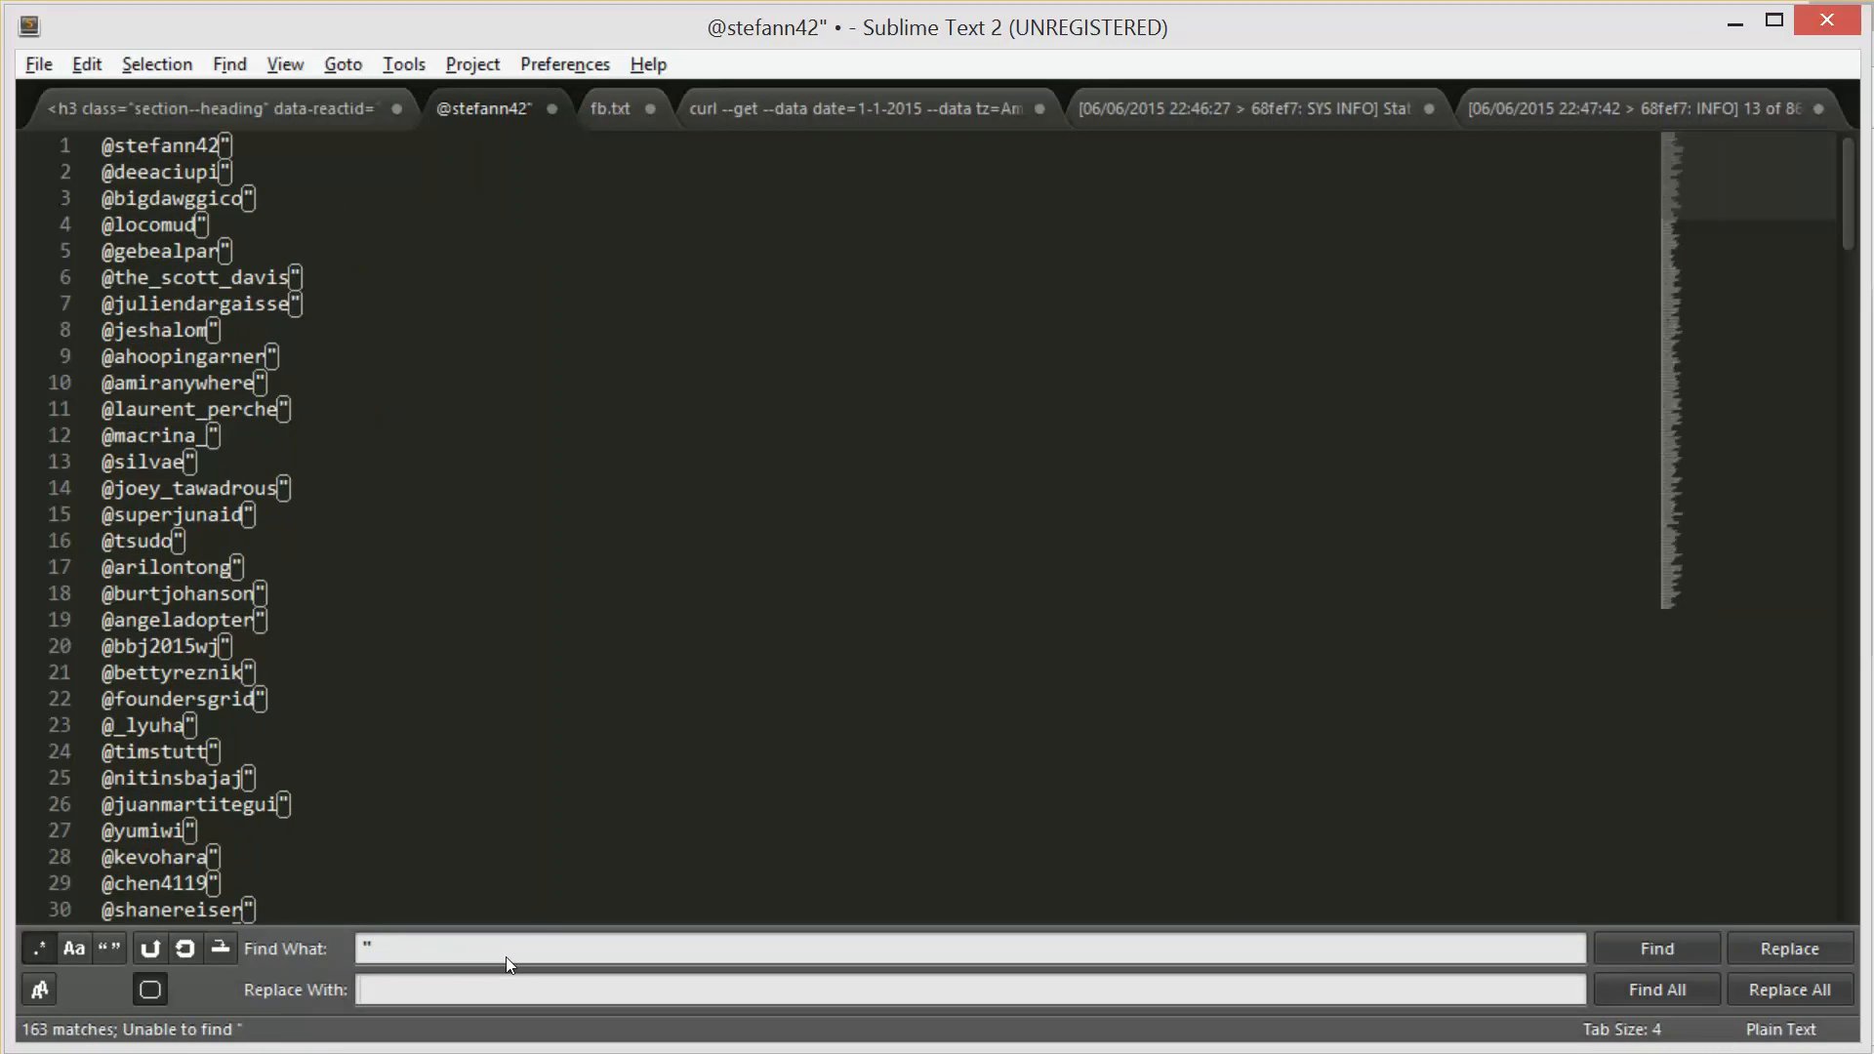
left_click(1788, 988)
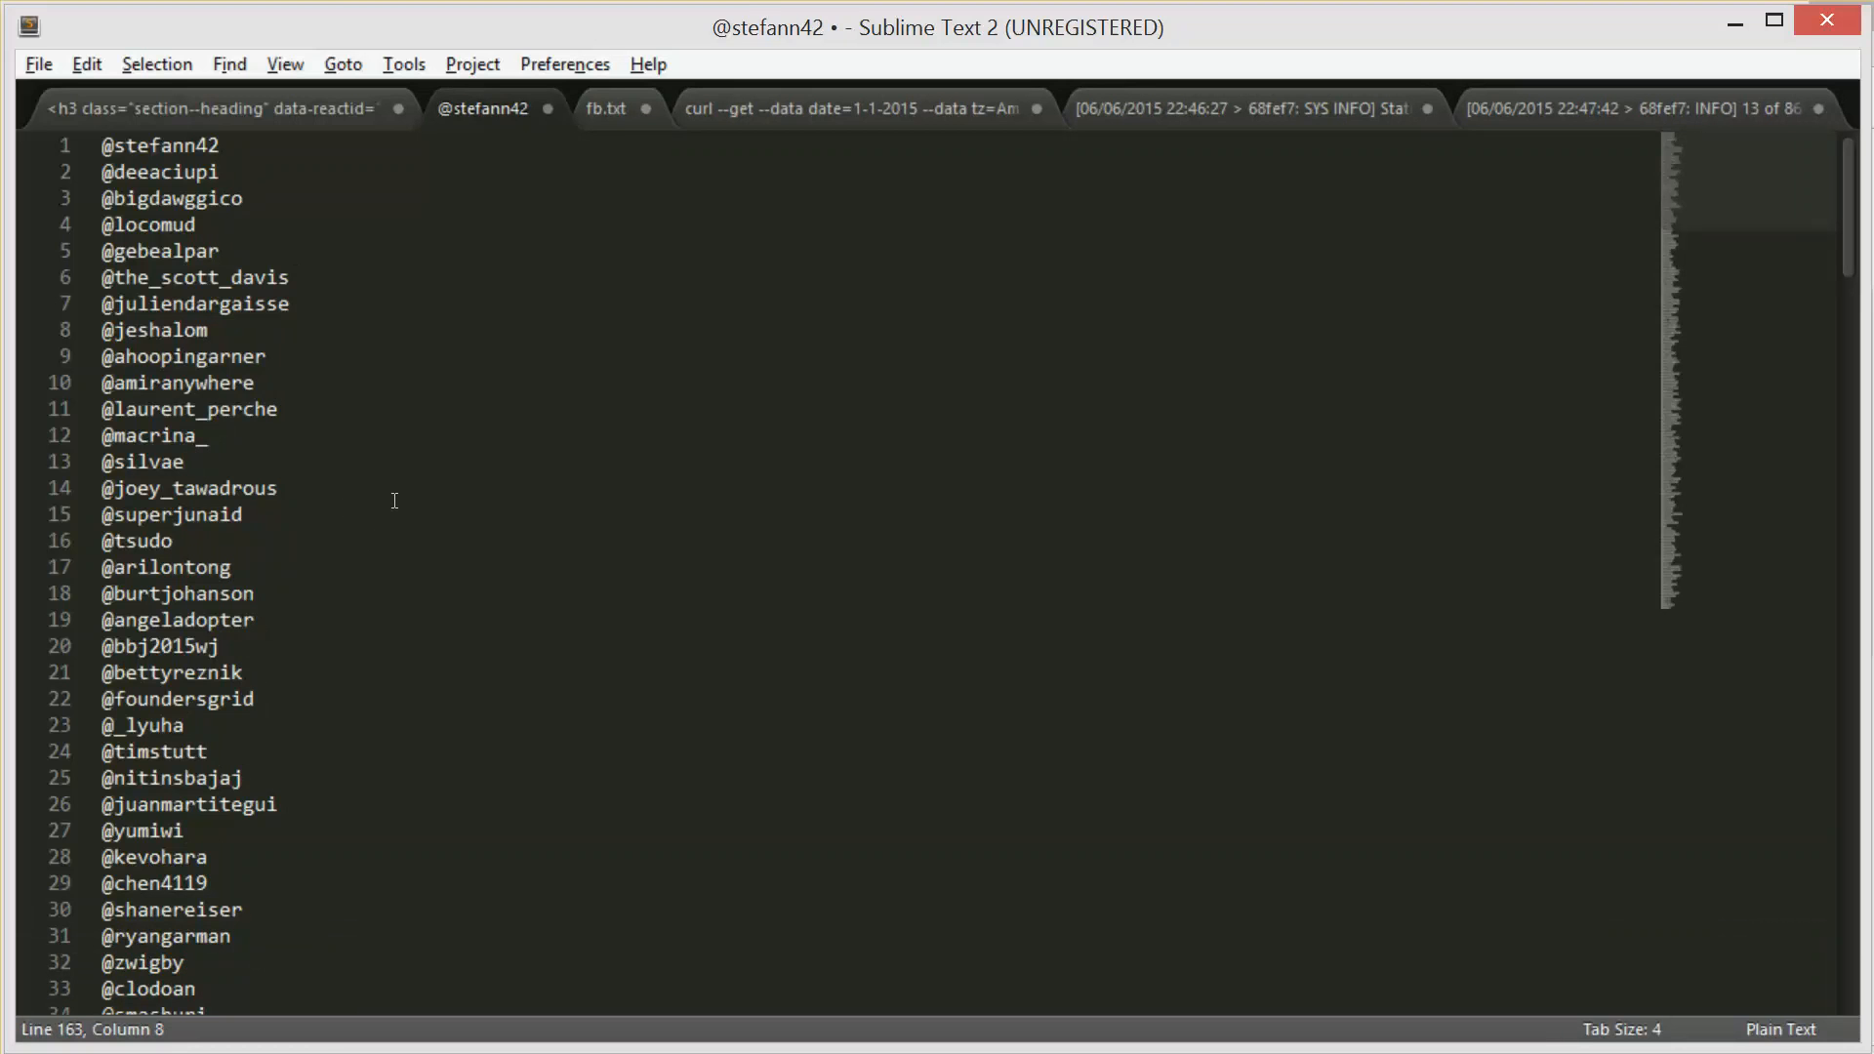
left_click(373, 145)
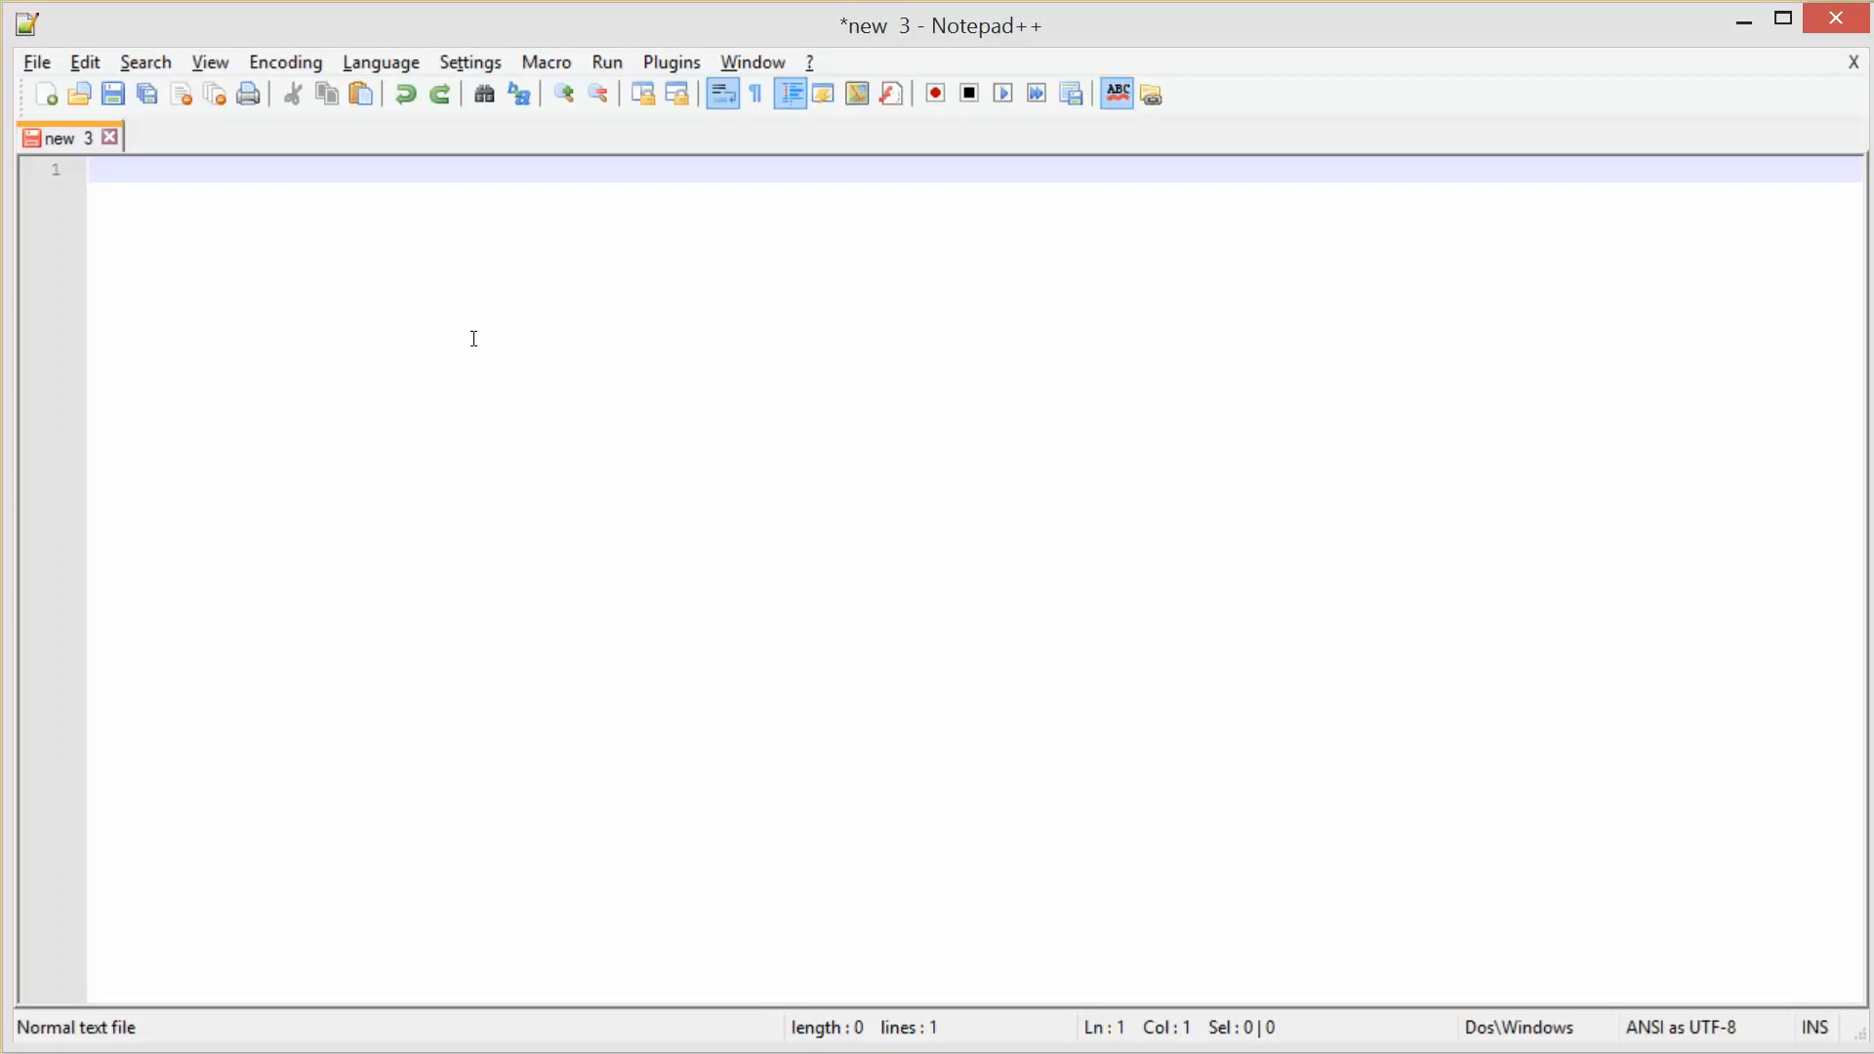
Step: Paste the copied upvoter HTML into the empty Notepad++ file and mark all matches of the regular expression href="/@\w+"
key("ctrl+v")
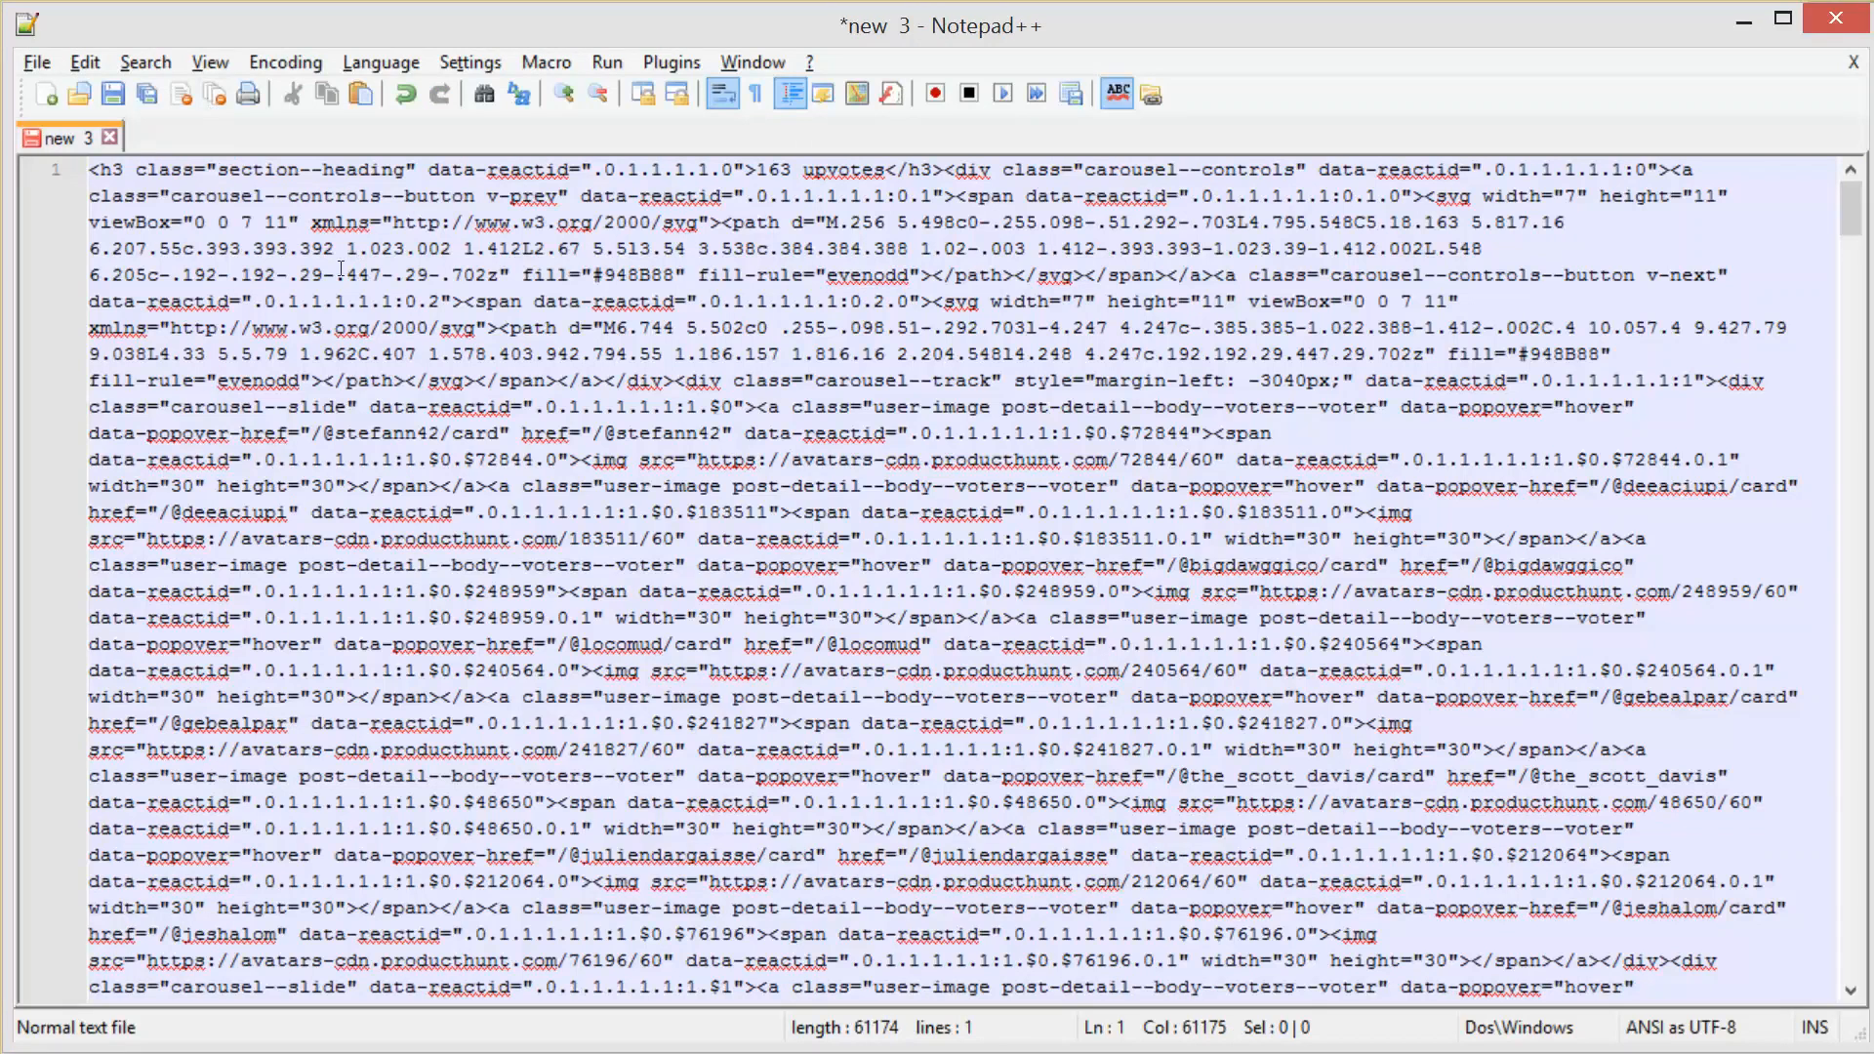
key("ctrl+f")
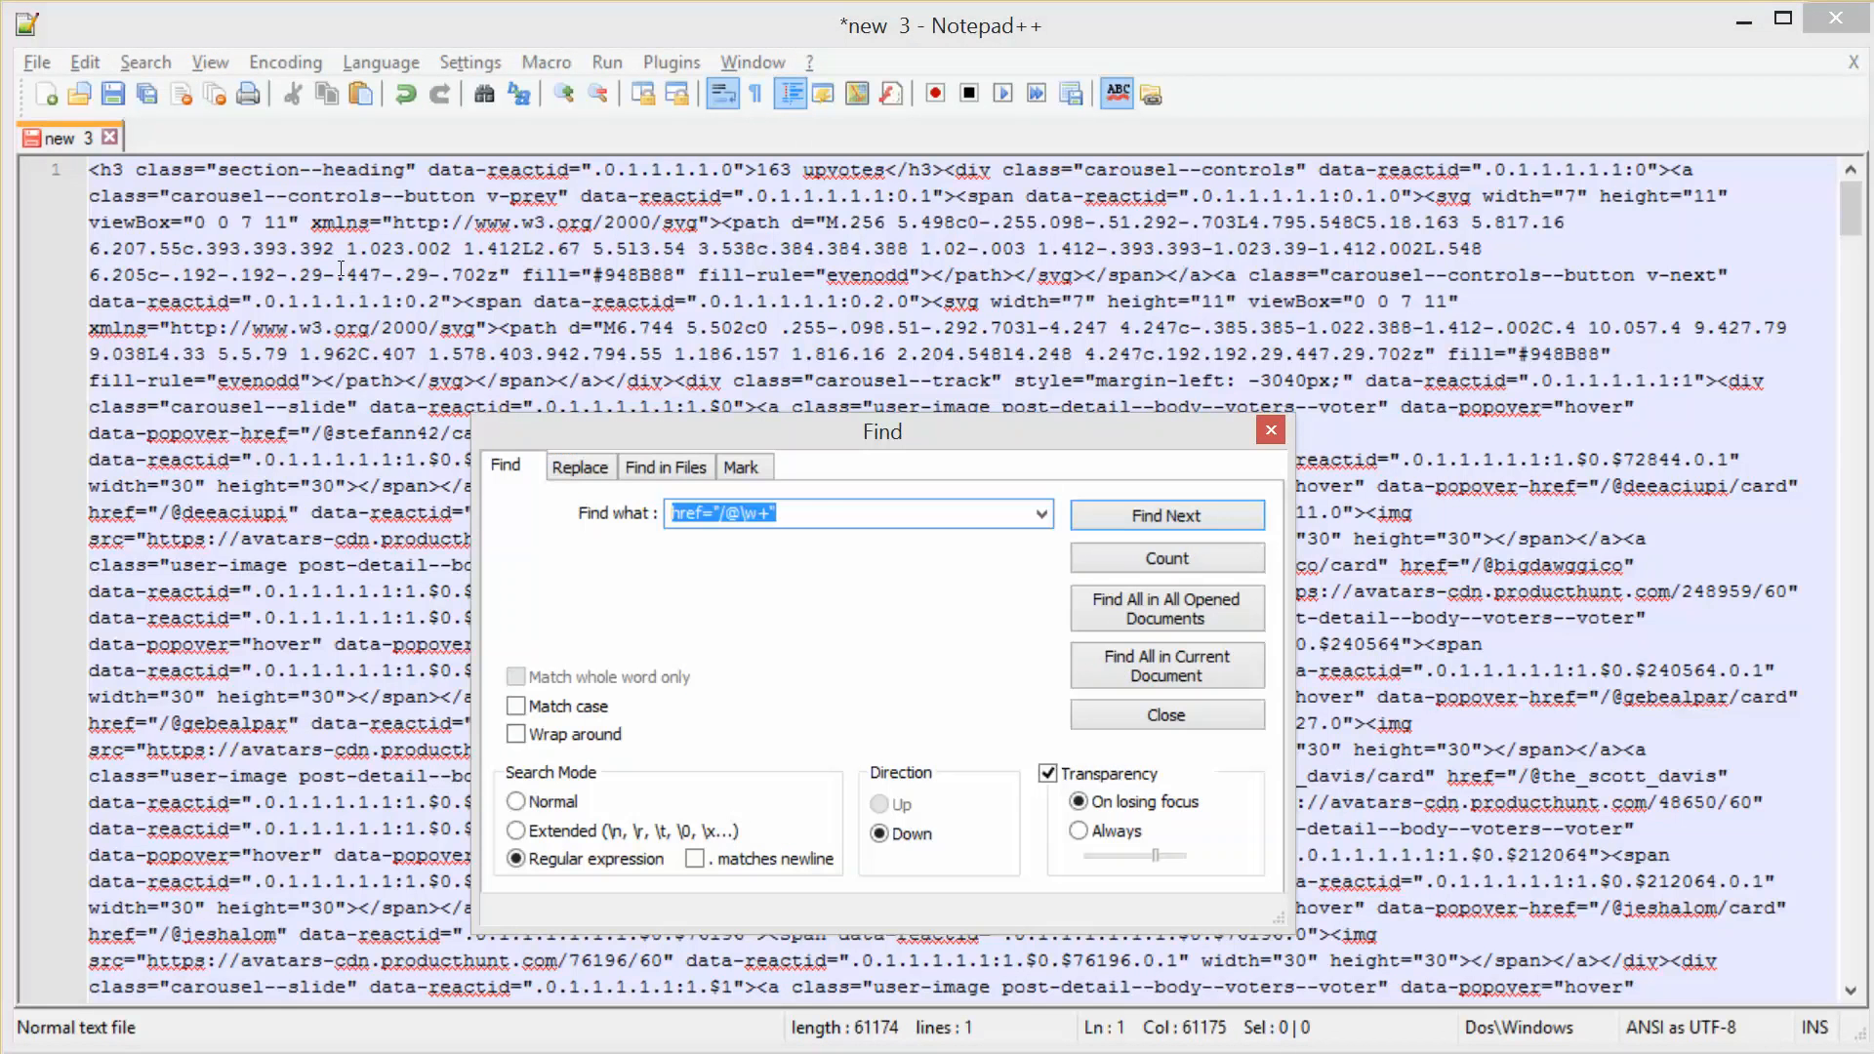
left_click(770, 465)
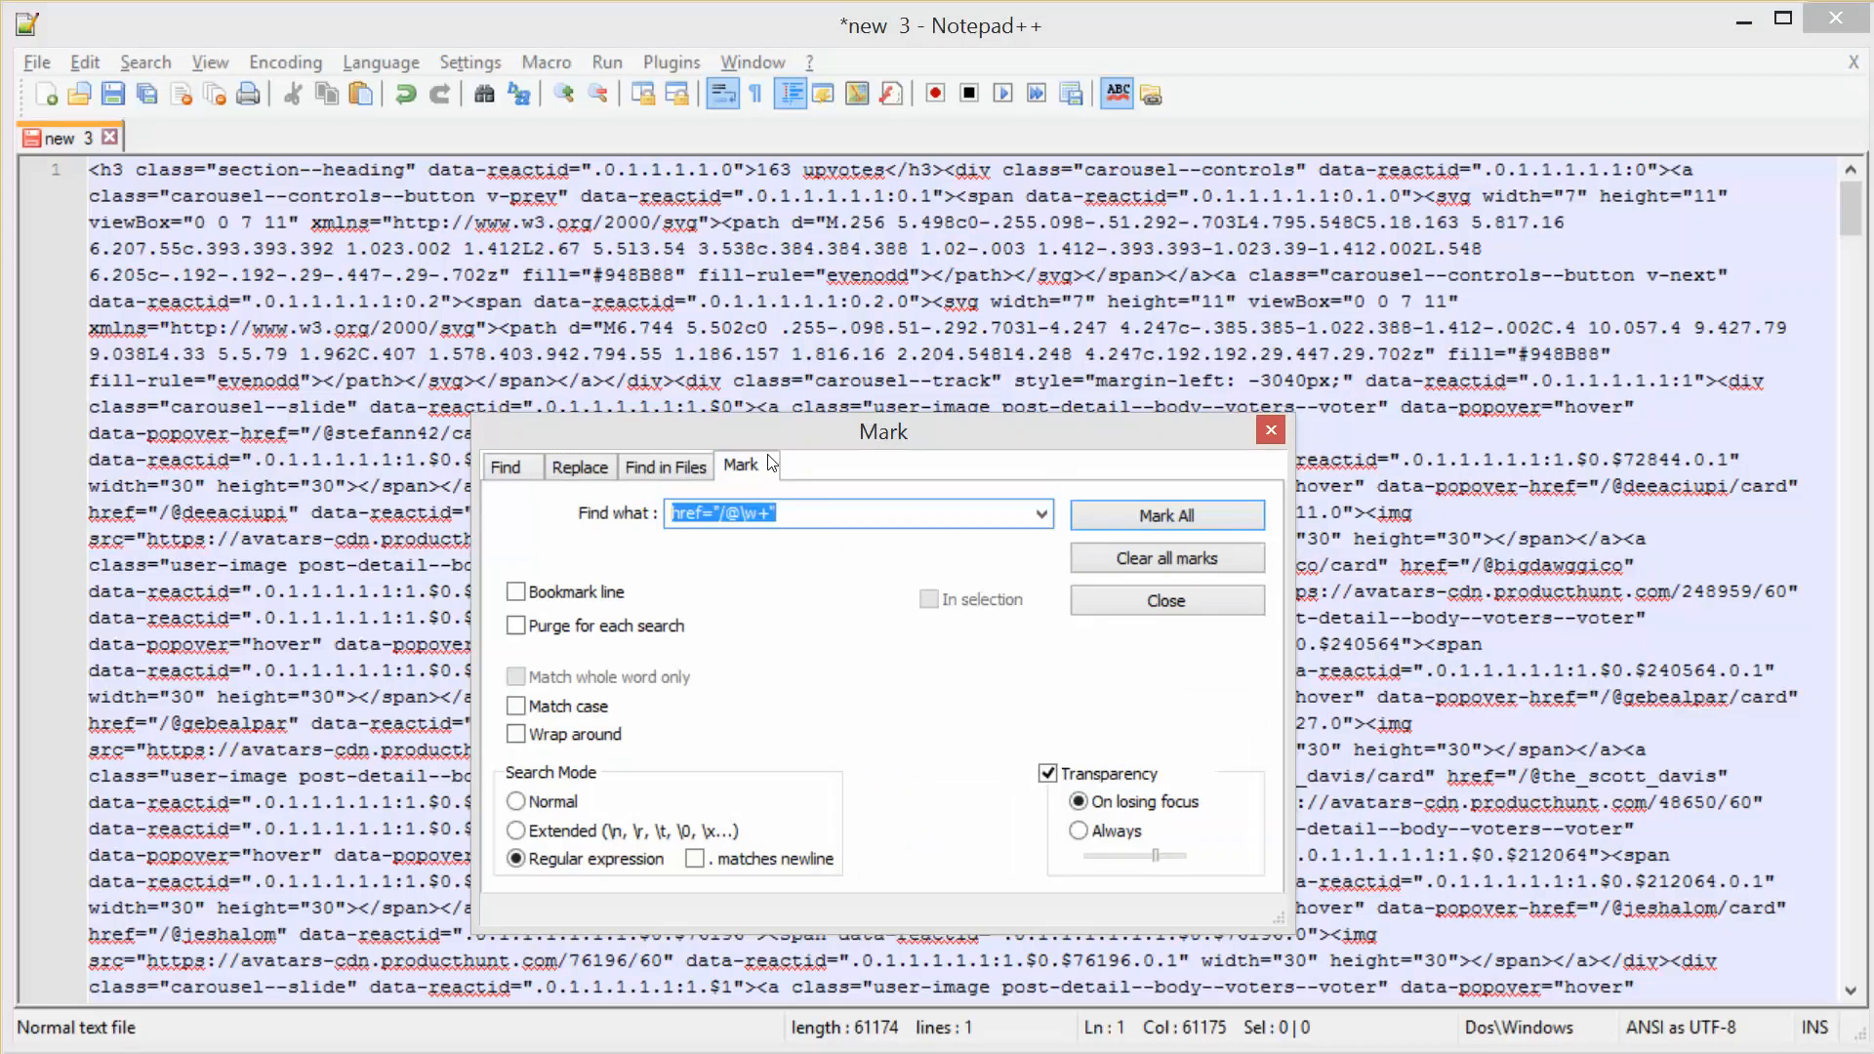
left_click(825, 511)
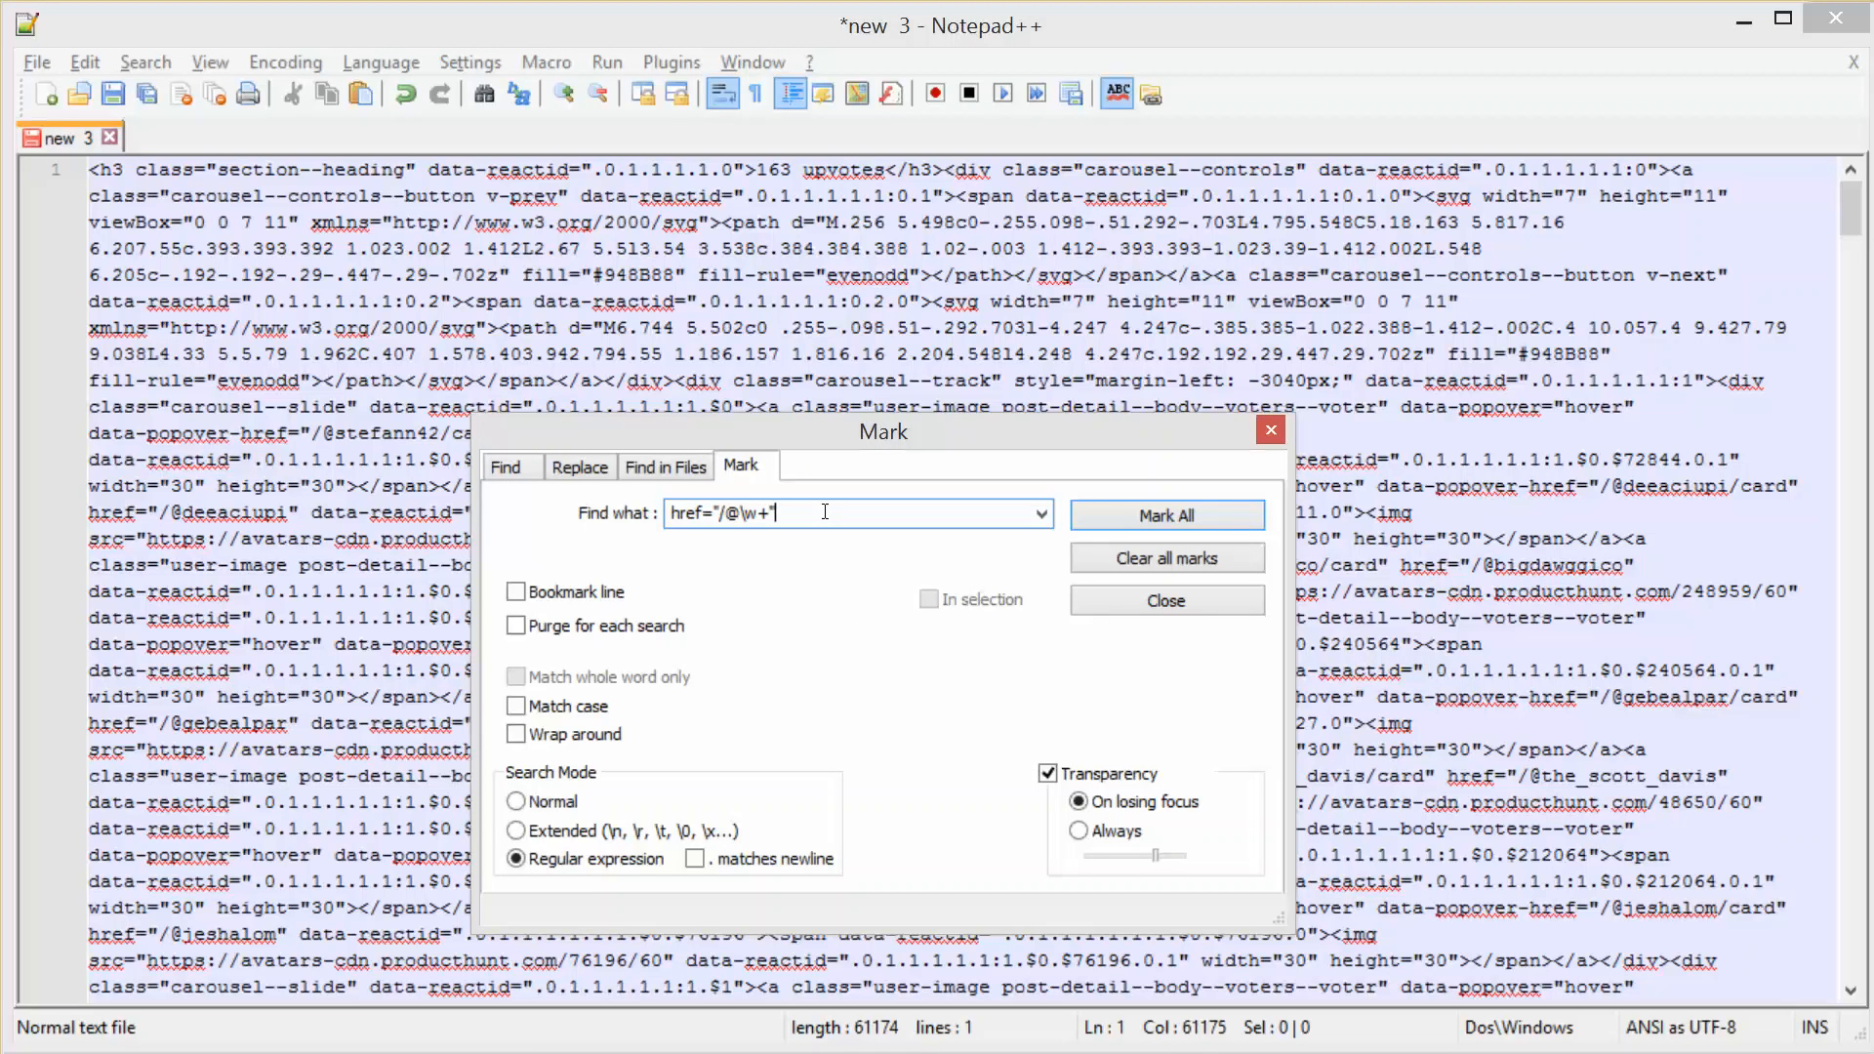
left_click(1162, 558)
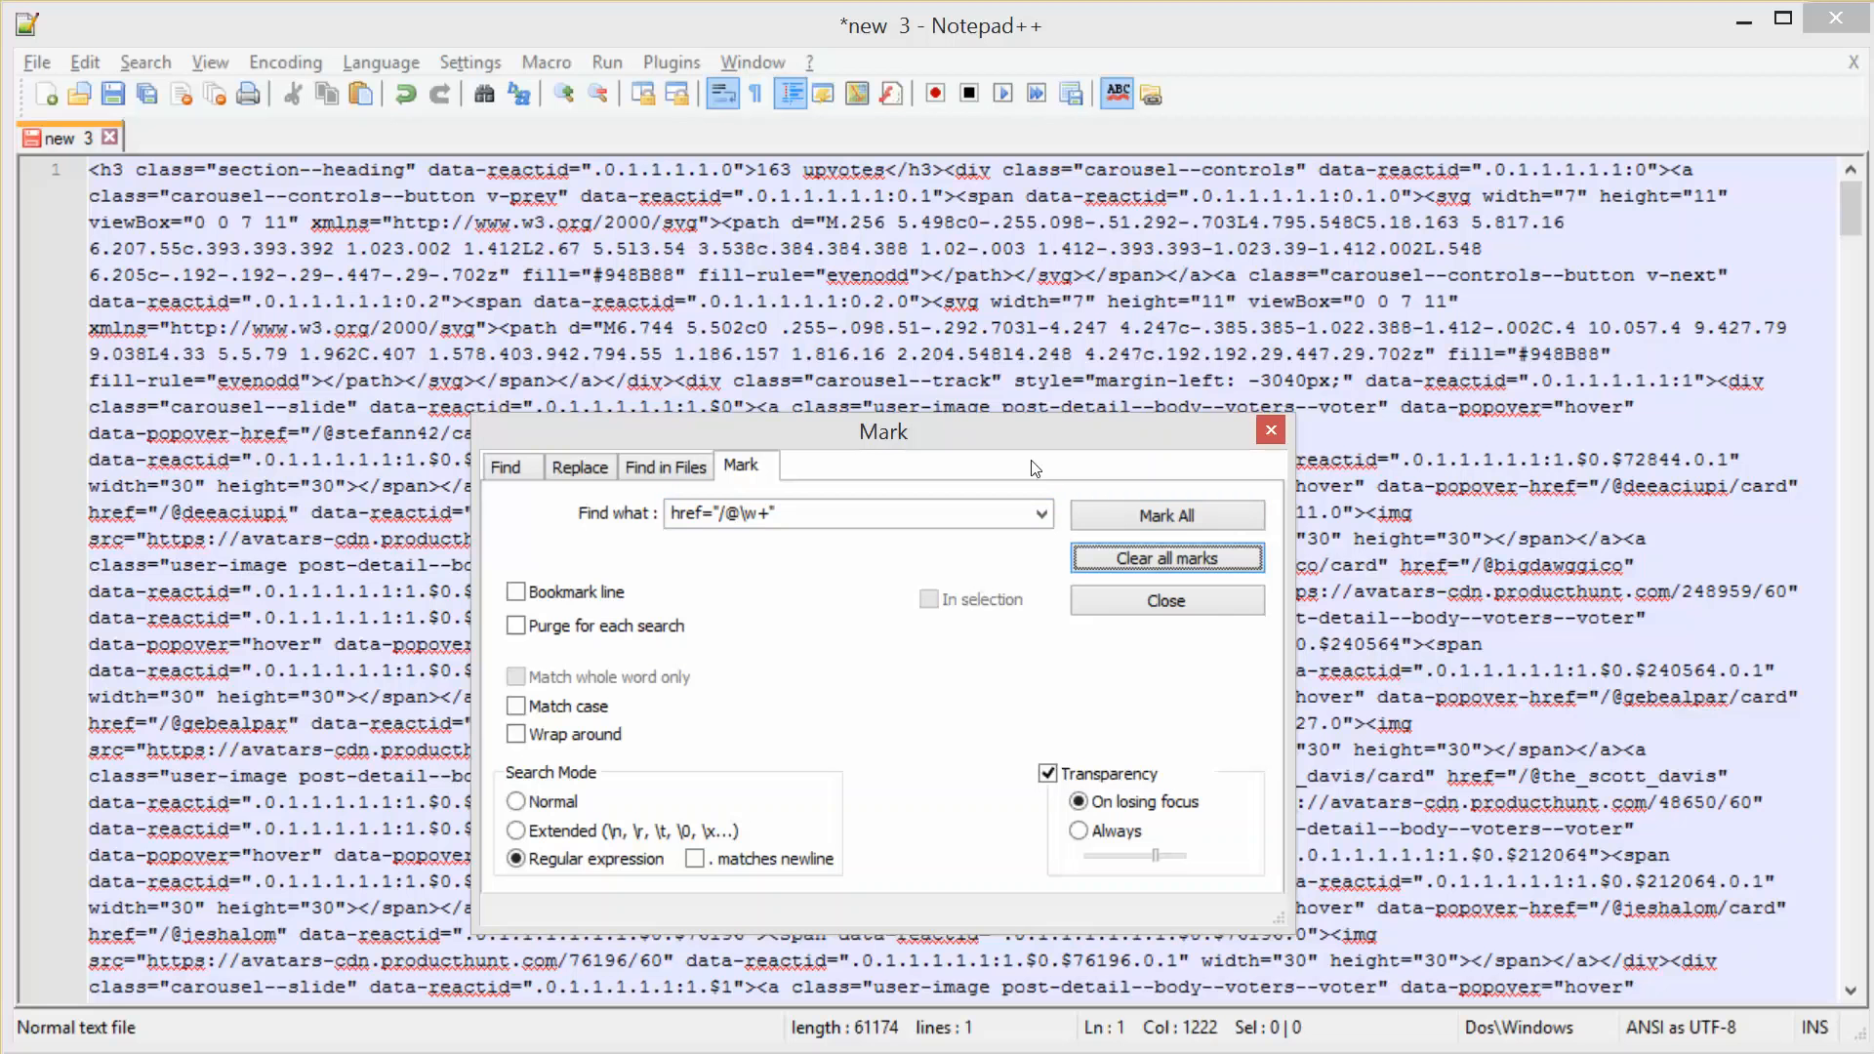
left_click(1119, 515)
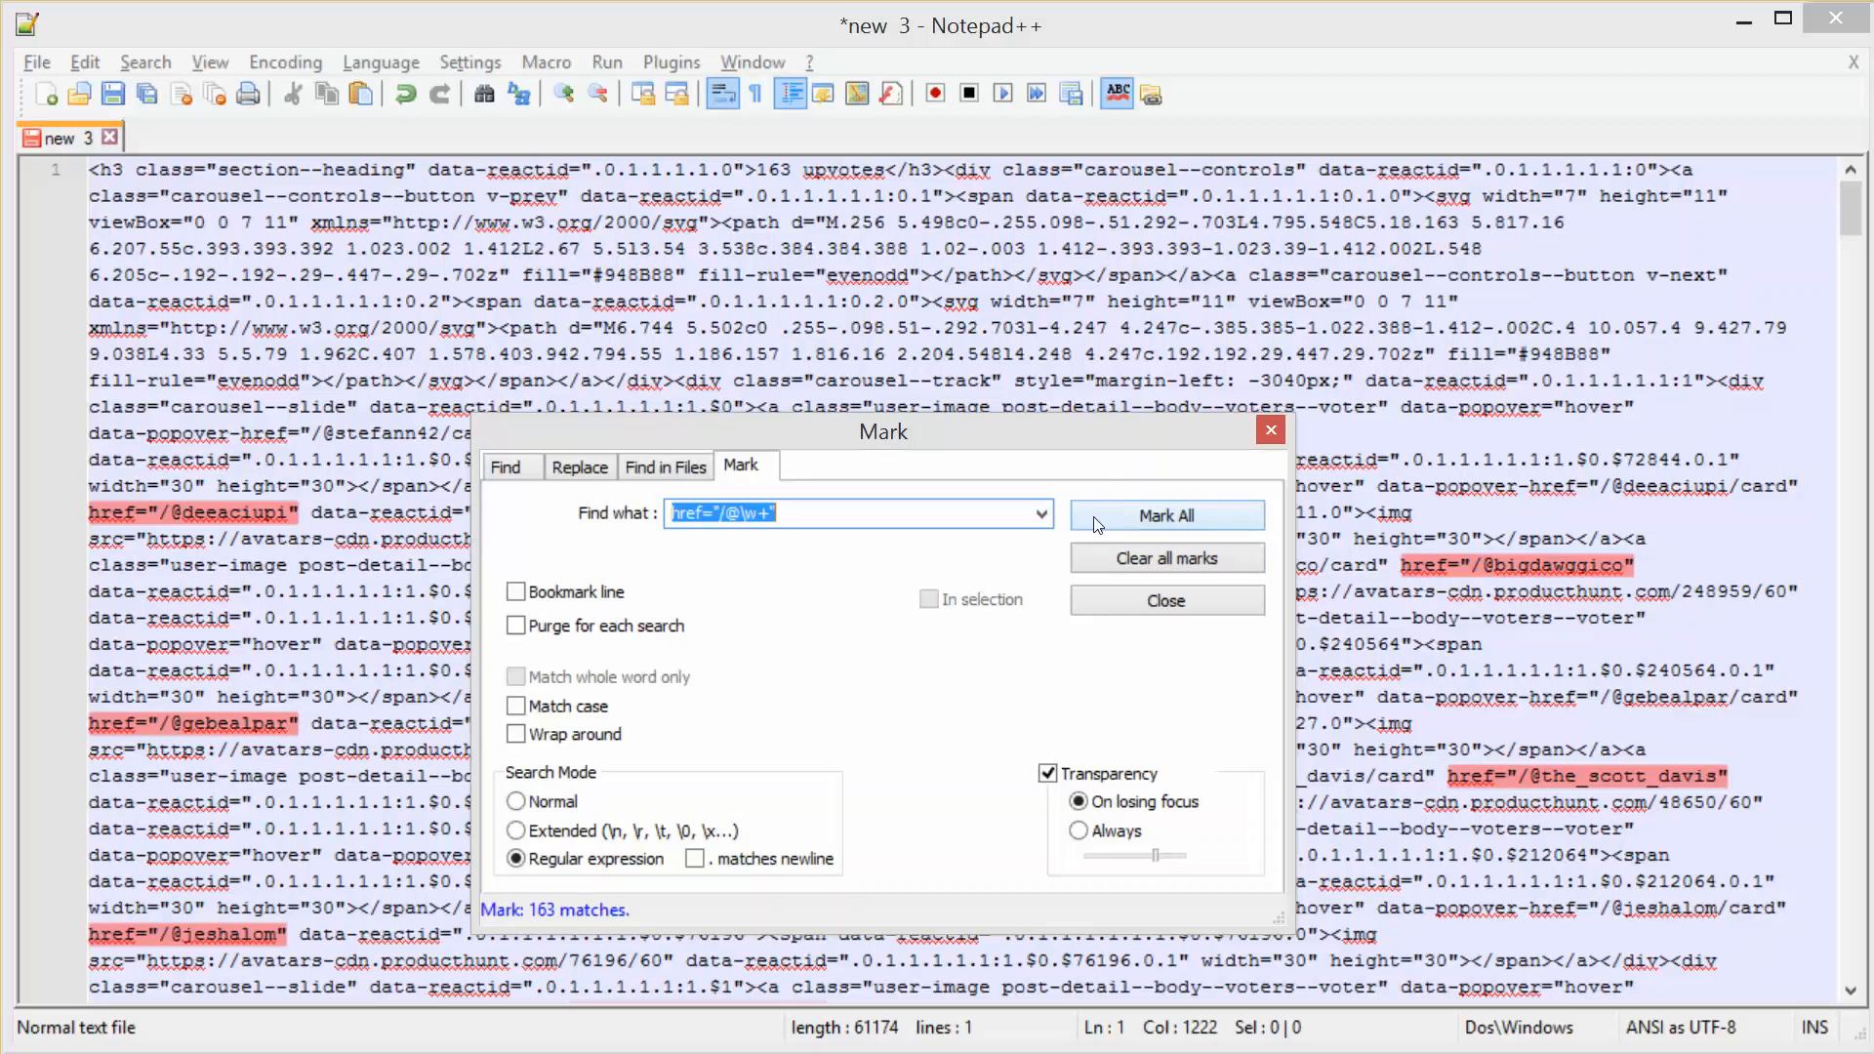
left_click_drag(1139, 446, 1492, 217)
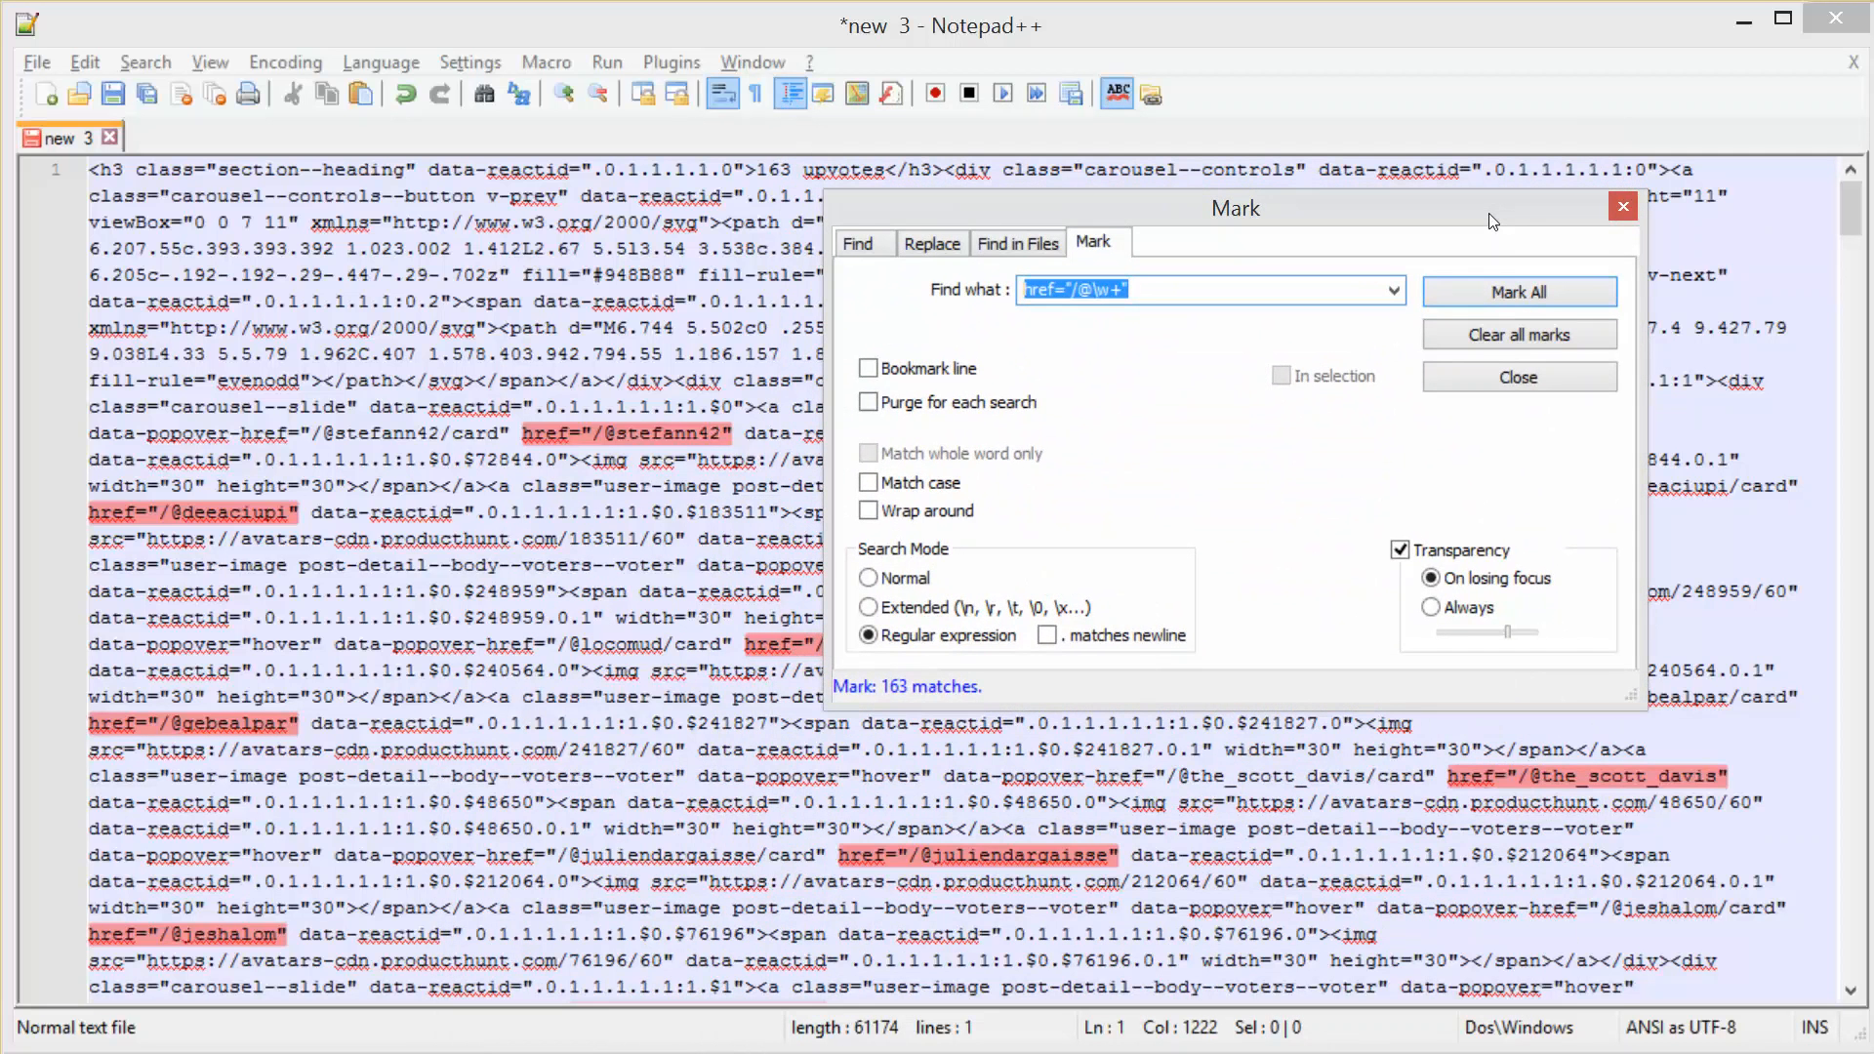